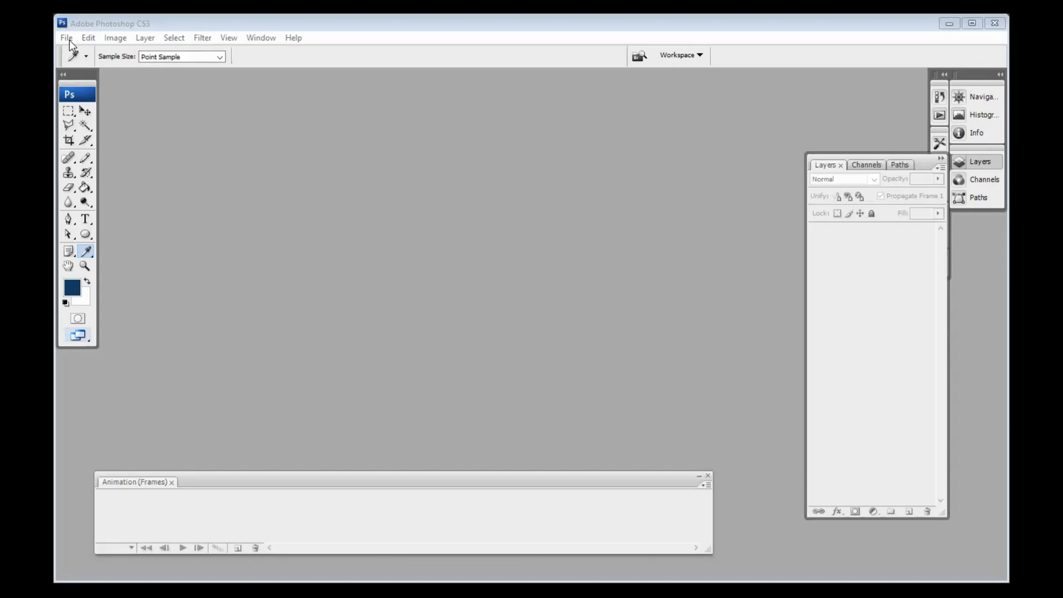
# - Create a new document 400 pixels wide and 300 pixels high with a resolution of 300 pixels/inch
pyautogui.click(67, 38)
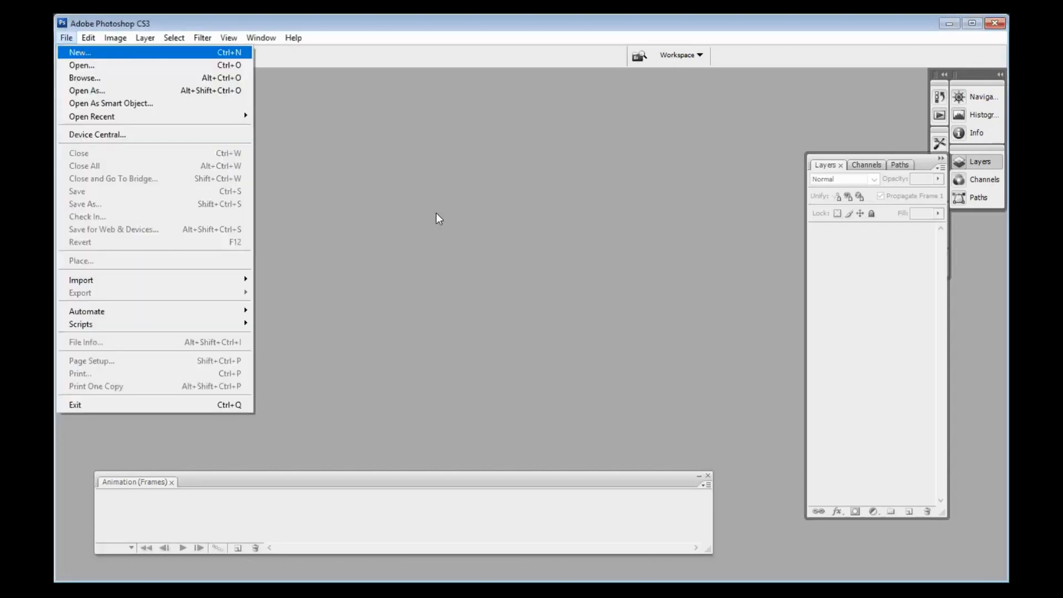
pyautogui.press('Return')
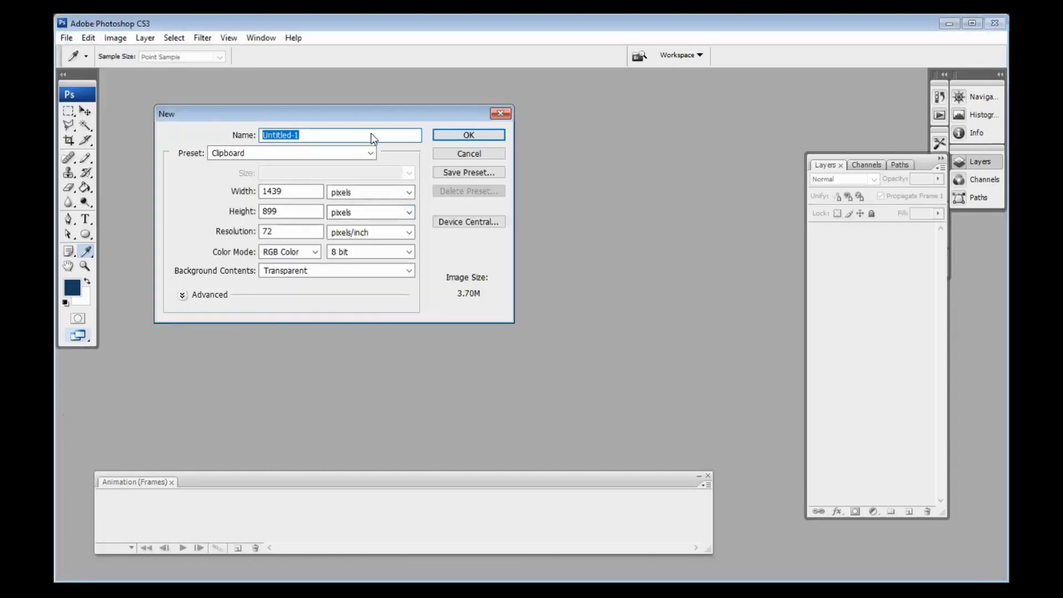
pyautogui.moveTo(369, 114); pyautogui.dragTo(393, 178)
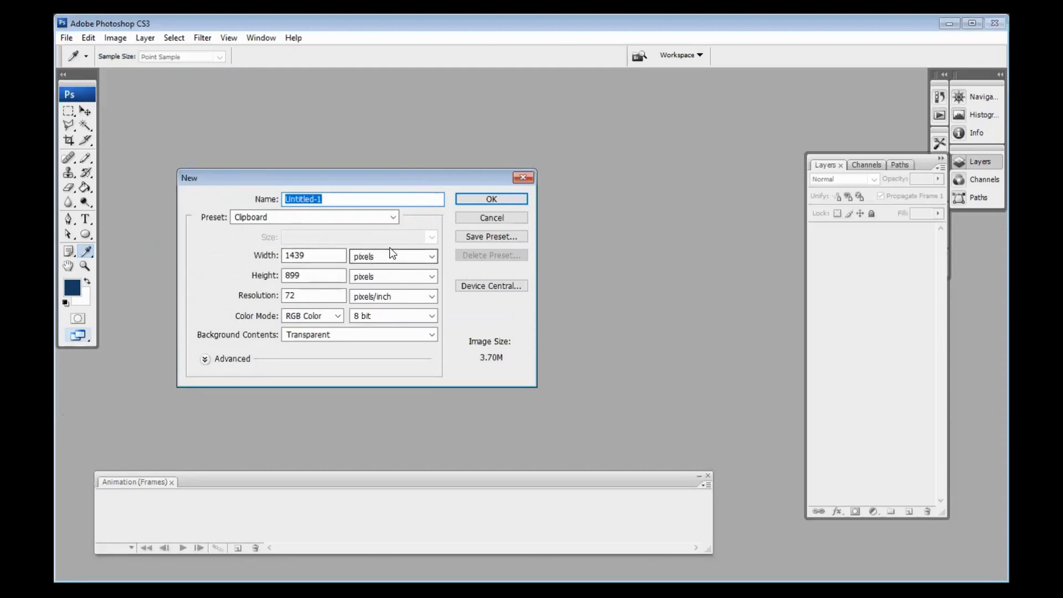
pyautogui.doubleClick(313, 255)
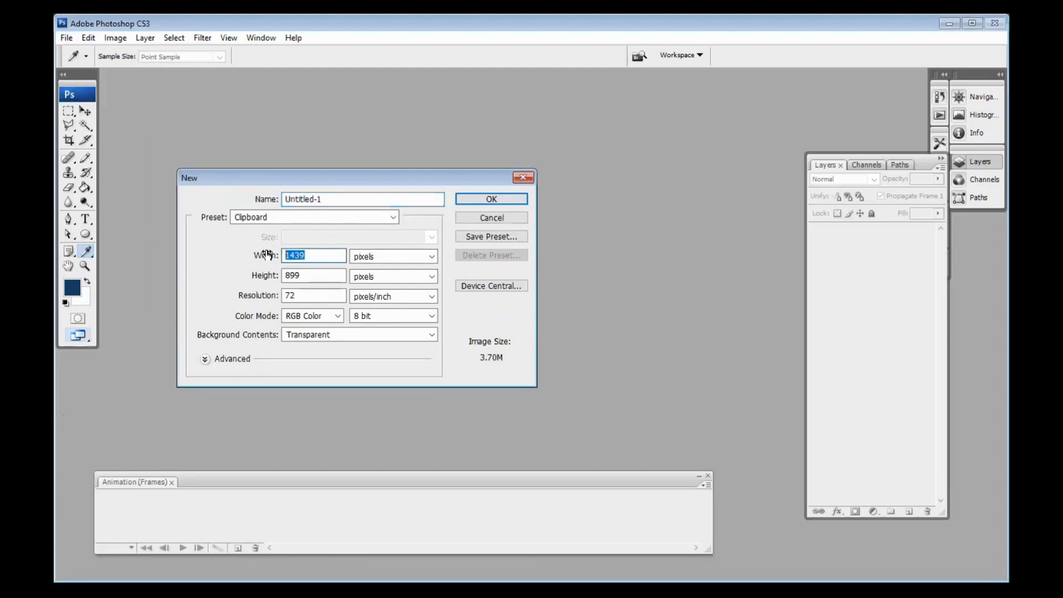
pyautogui.write('400')
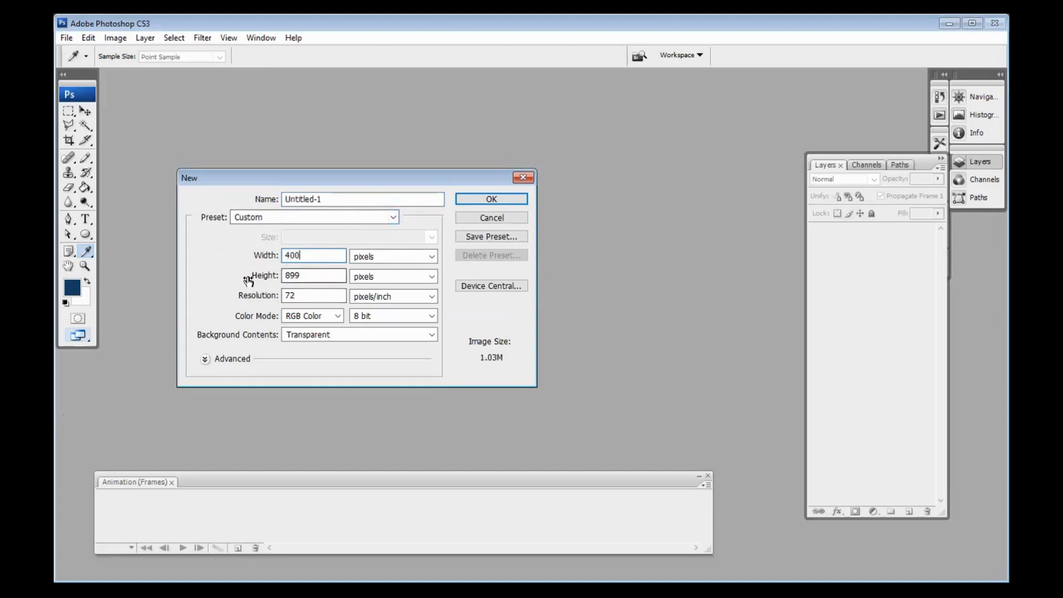
pyautogui.press('Tab')
pyautogui.write('300')
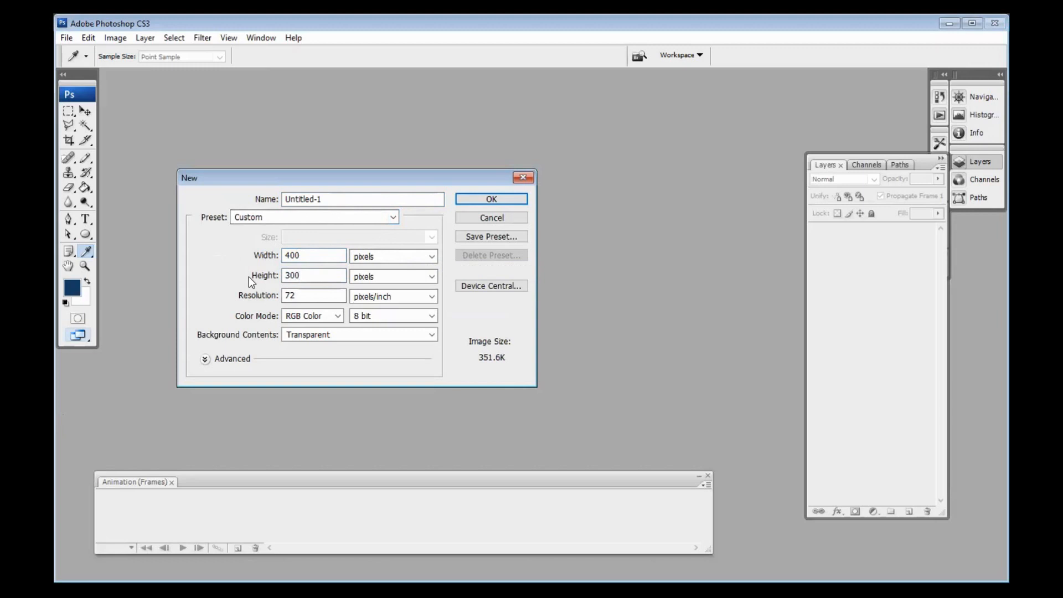
pyautogui.moveTo(298, 294); pyautogui.dragTo(283, 294)
pyautogui.write('300')
pyautogui.click(492, 200)
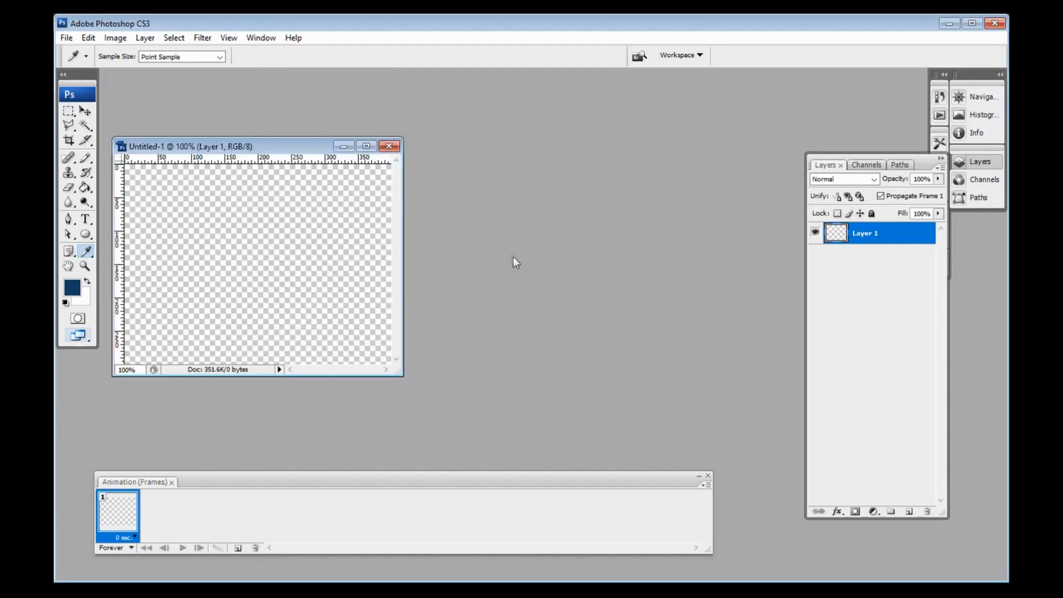
# - Start opening image files and browse to the data_komputer (D:) drive
pyautogui.doubleClick(479, 250)
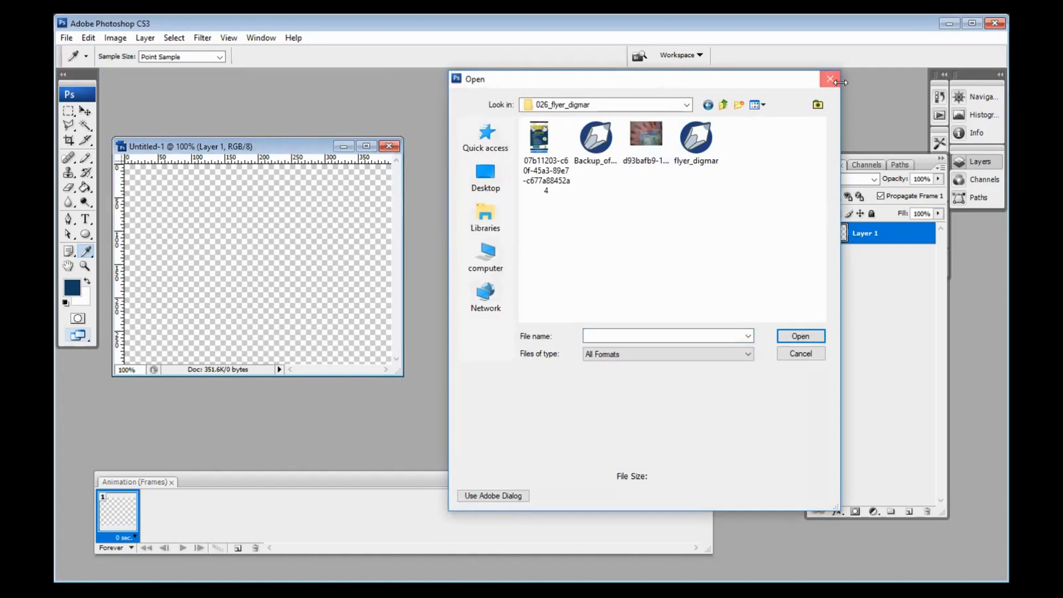
pyautogui.press('Escape')
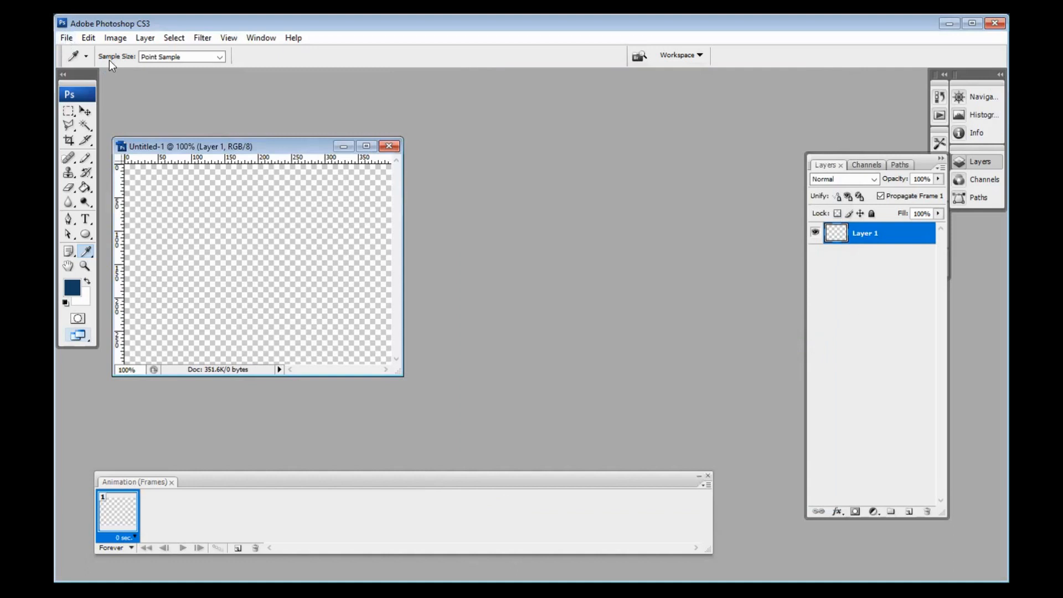
pyautogui.hotkey('ctrl', 'o')
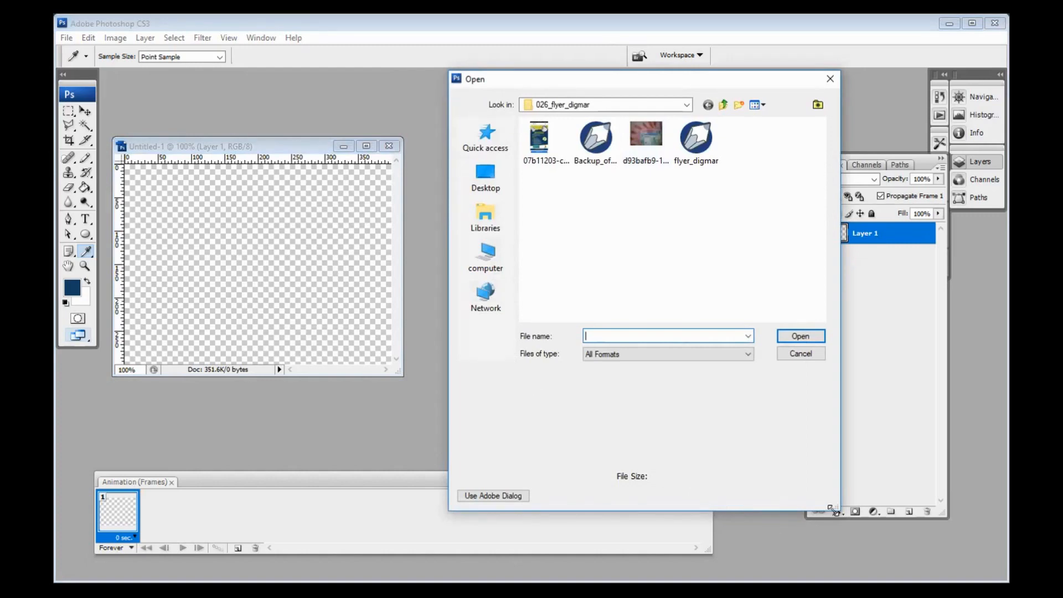
pyautogui.moveTo(832, 508); pyautogui.dragTo(825, 492)
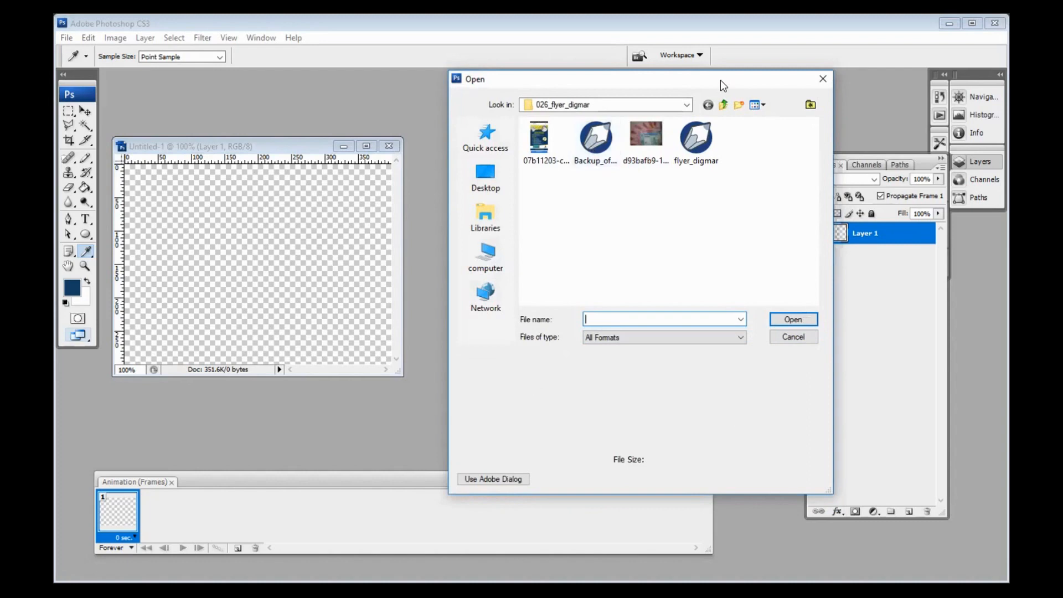
pyautogui.moveTo(720, 79); pyautogui.dragTo(699, 112)
pyautogui.click(465, 287)
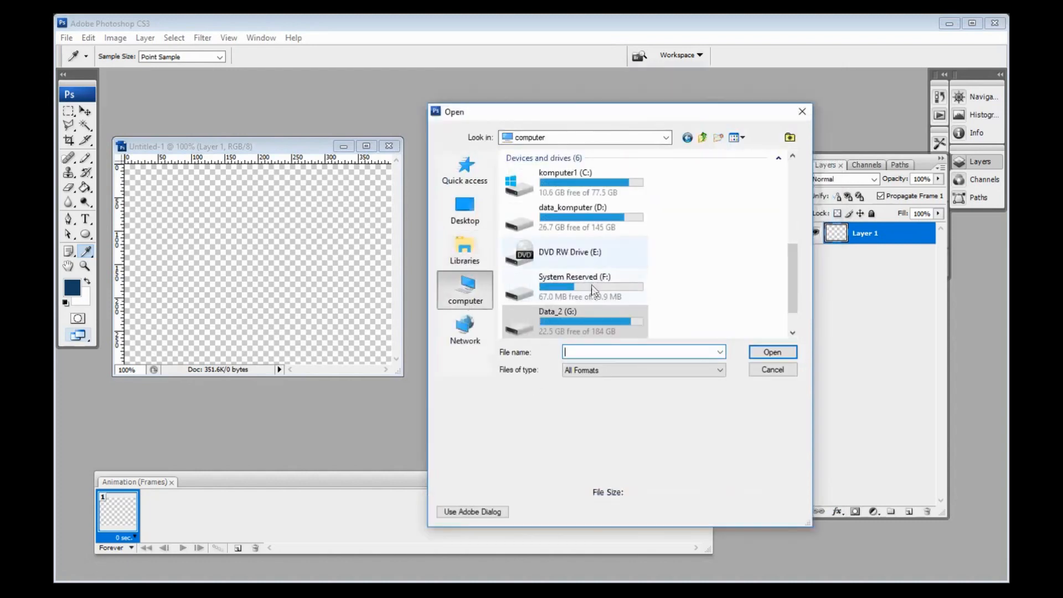
pyautogui.doubleClick(597, 213)
# - Look through the images in bahan grafis\pemandangan\F1 and return to the D: drive's folder list
pyautogui.scroll(-1, 607, 258)
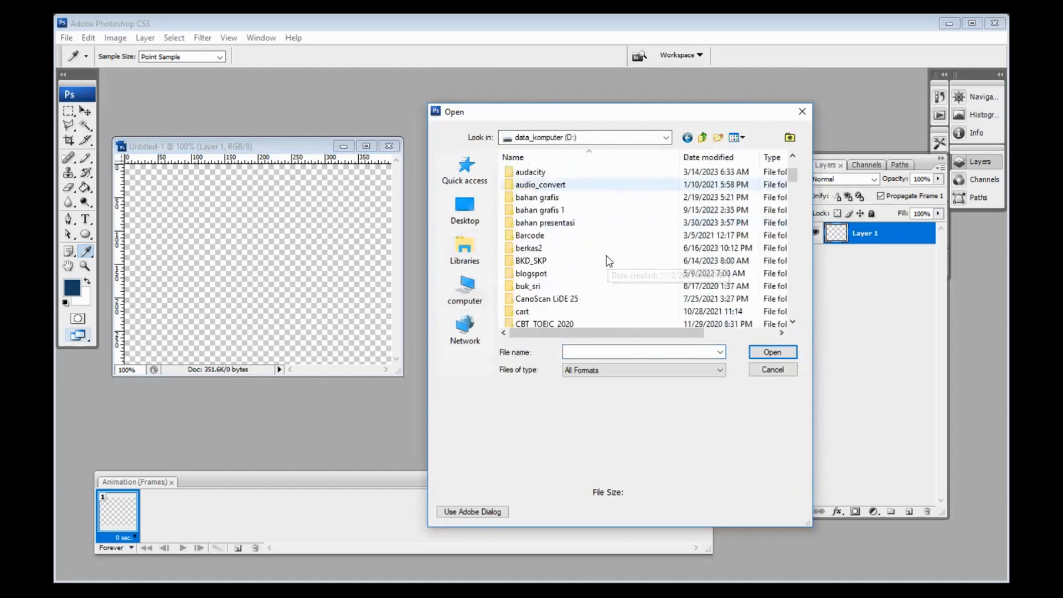
pyautogui.doubleClick(547, 197)
pyautogui.scroll(-2, 593, 252)
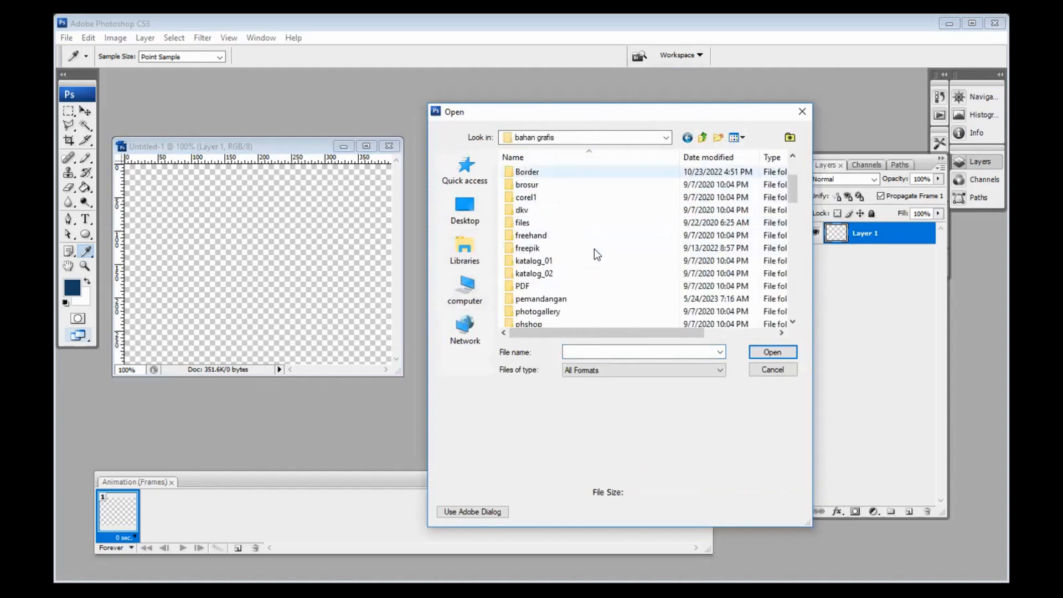
pyautogui.doubleClick(578, 299)
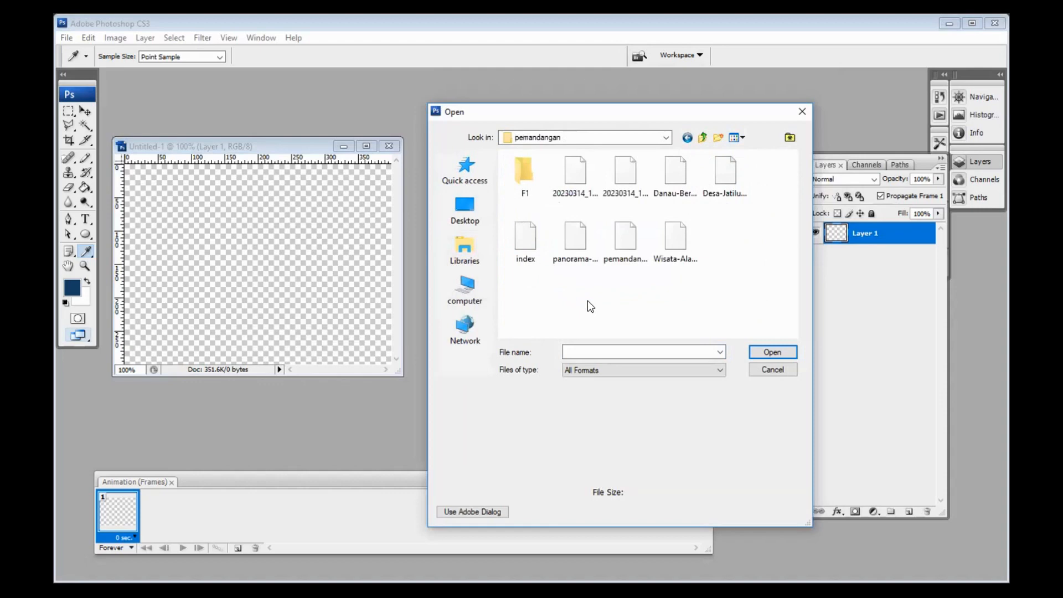
pyautogui.doubleClick(526, 174)
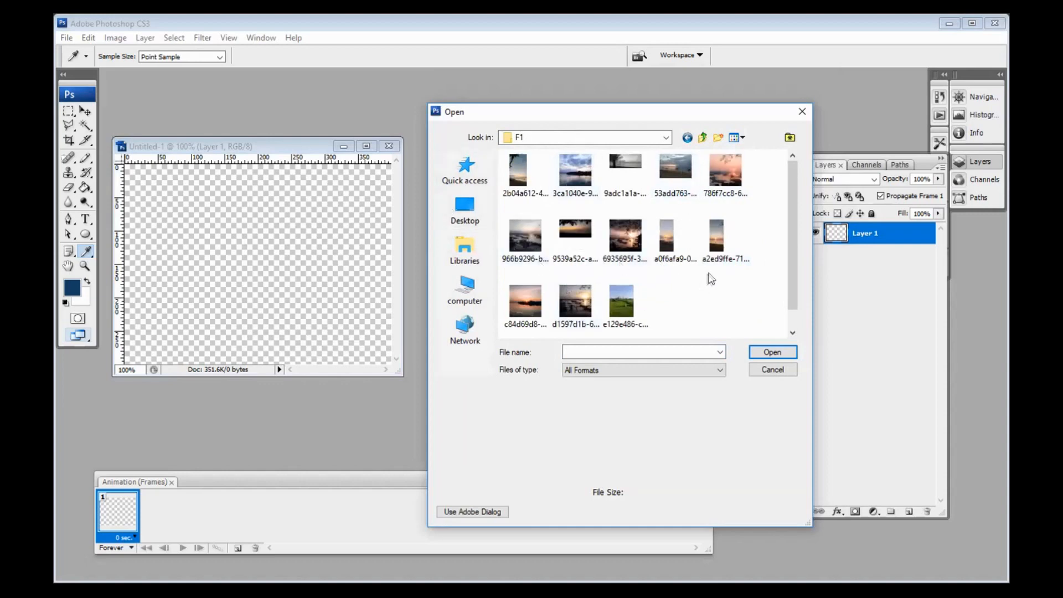
pyautogui.click(703, 139)
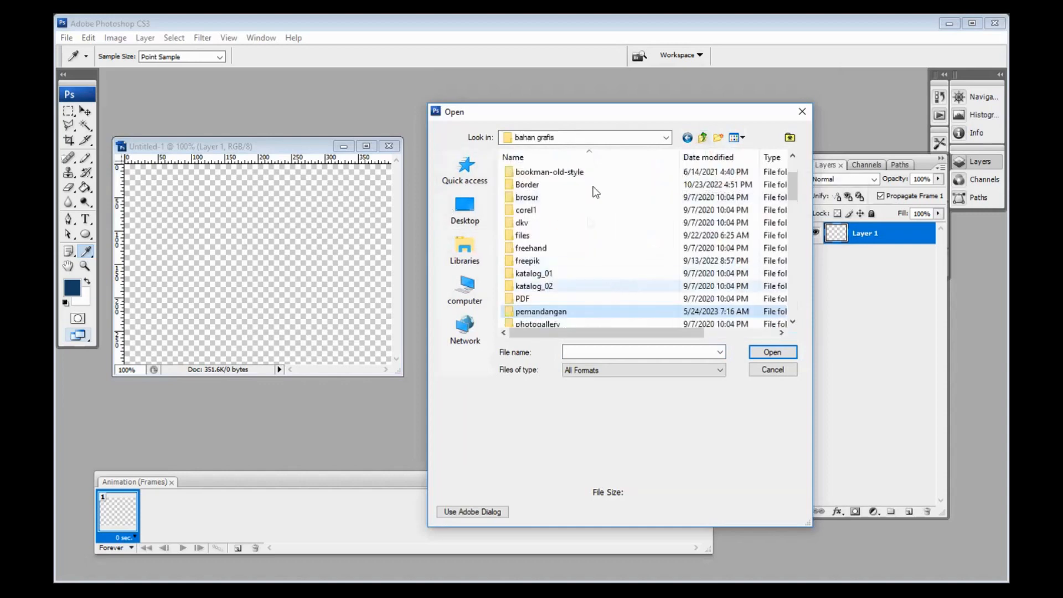
pyautogui.click(703, 138)
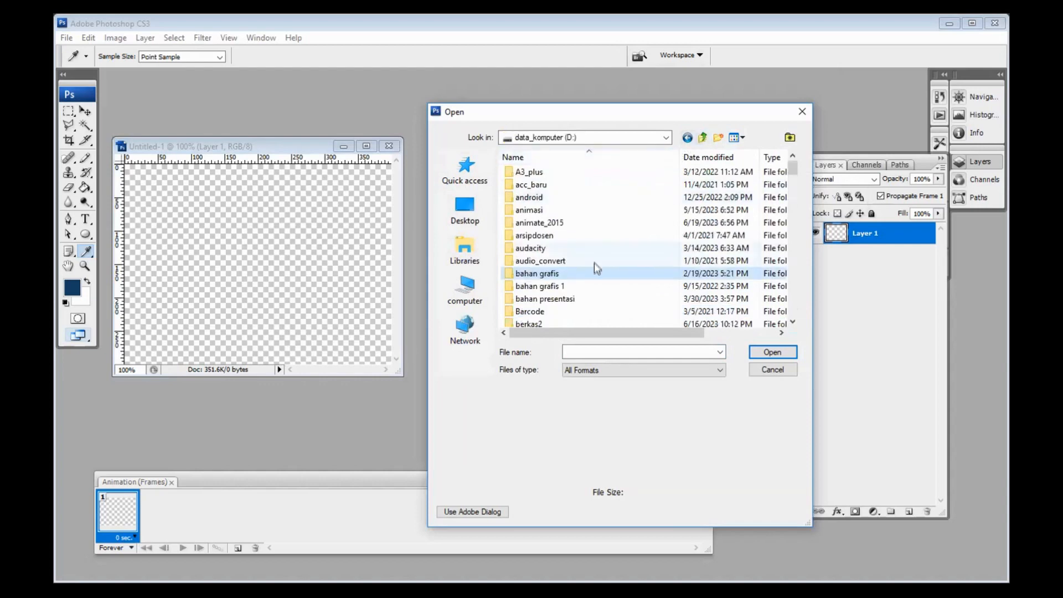
# - Open nusapenida_001, nusapenida_005 and nusapenida_015 together from bahan grafis 1\background\nusa_penida\small\JPEG
pyautogui.doubleClick(565, 286)
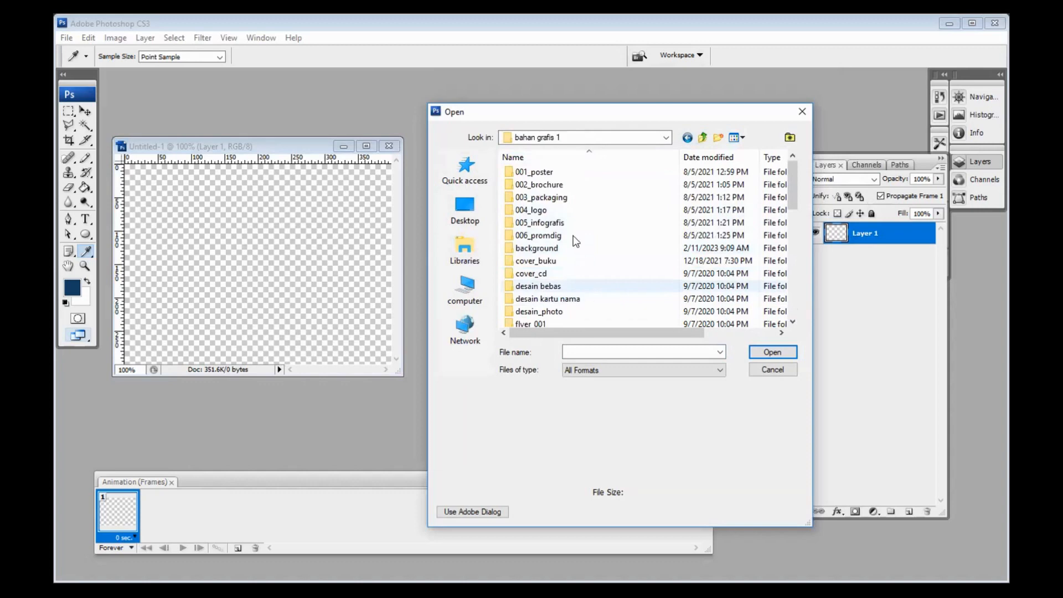
pyautogui.scroll(-1, 576, 241)
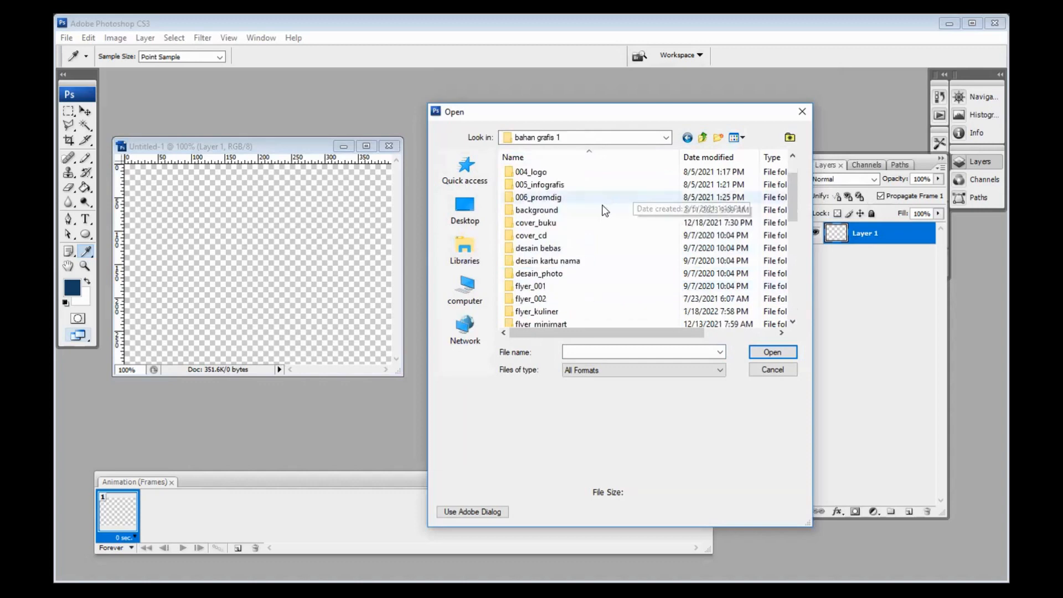
pyautogui.doubleClick(604, 210)
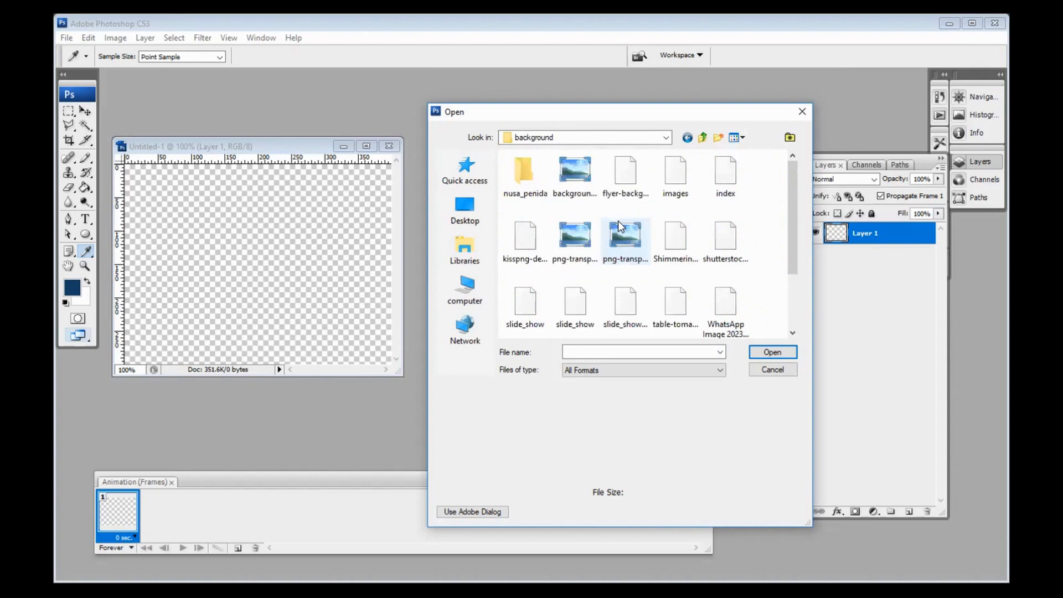
pyautogui.doubleClick(530, 173)
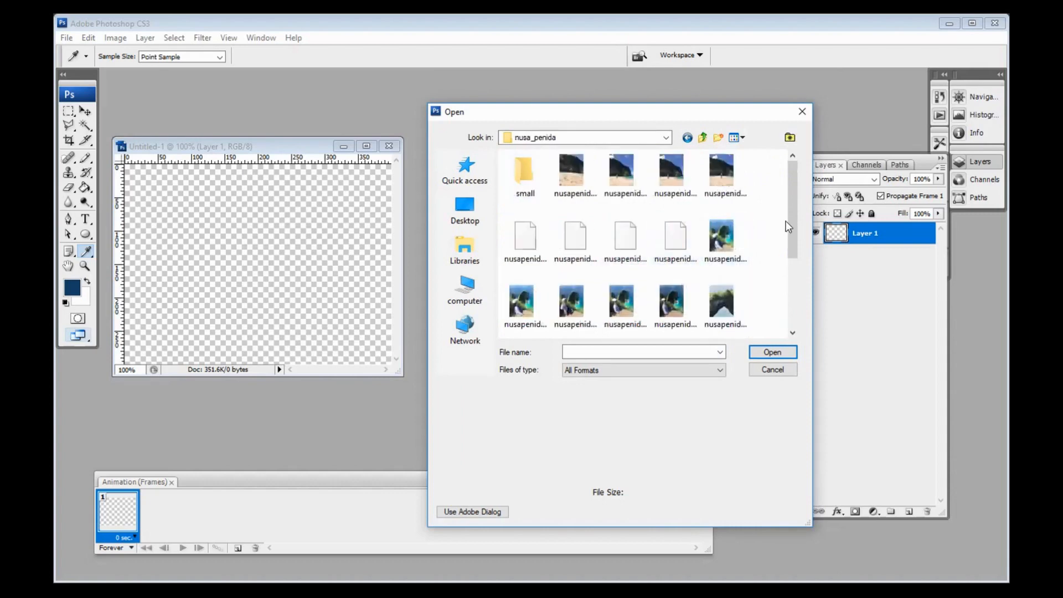
pyautogui.doubleClick(523, 172)
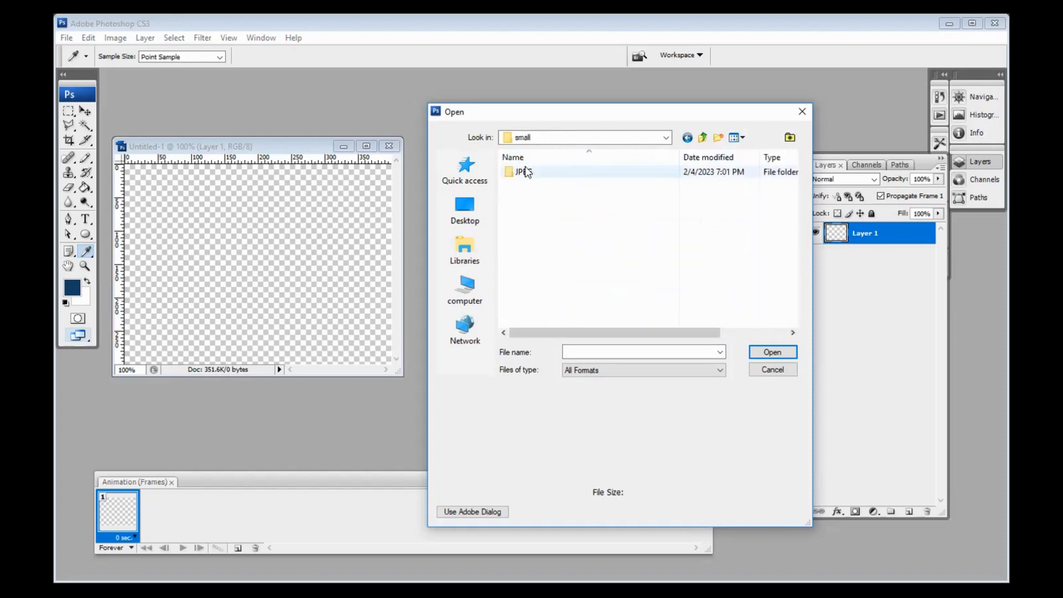
pyautogui.doubleClick(523, 172)
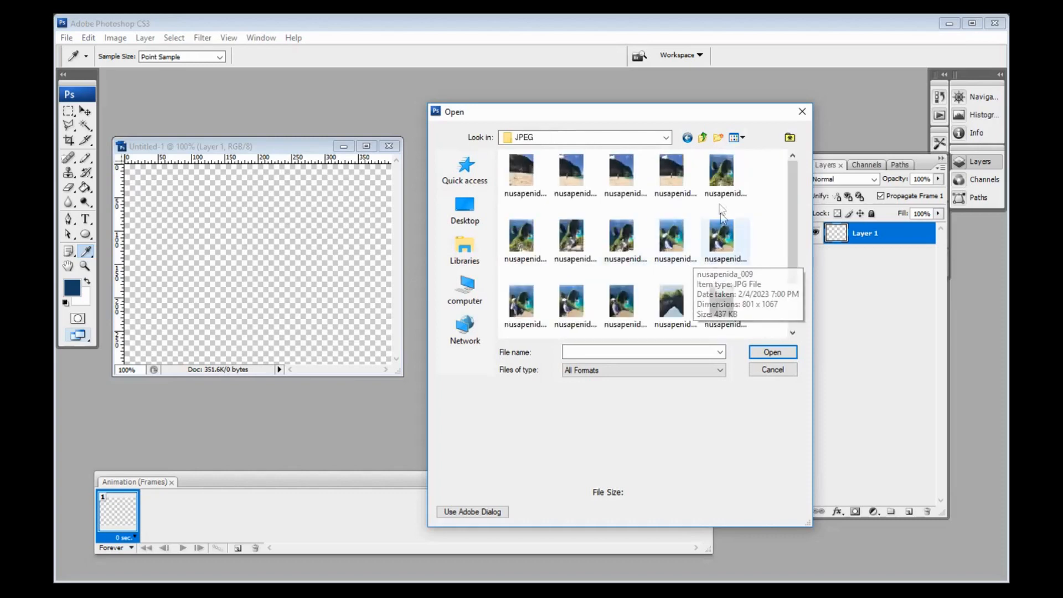
pyautogui.click(722, 183)
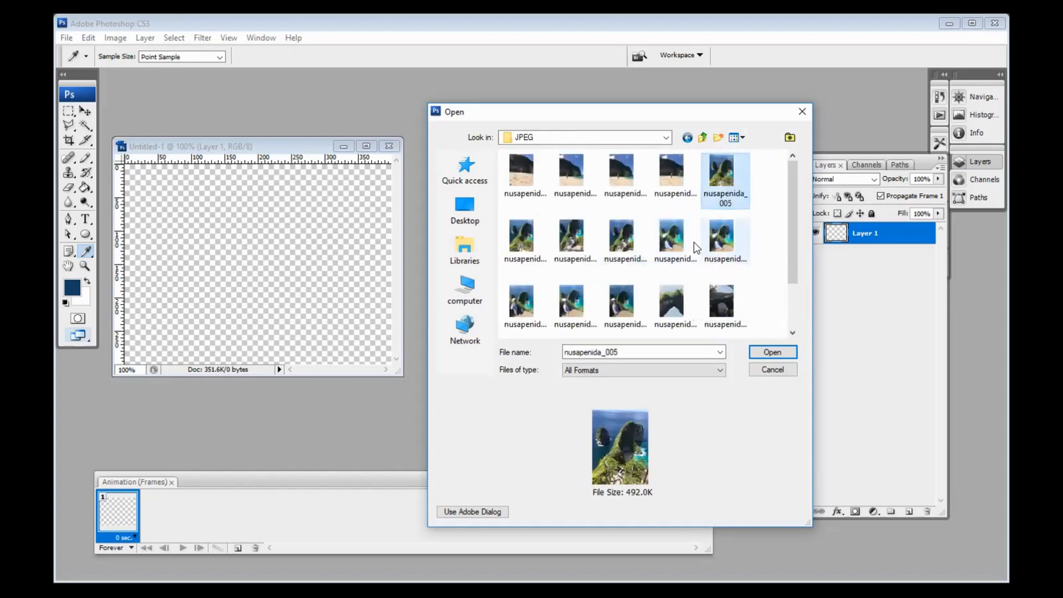
pyautogui.keyDown('ctrl'); pyautogui.click(723, 305); pyautogui.keyUp('ctrl')
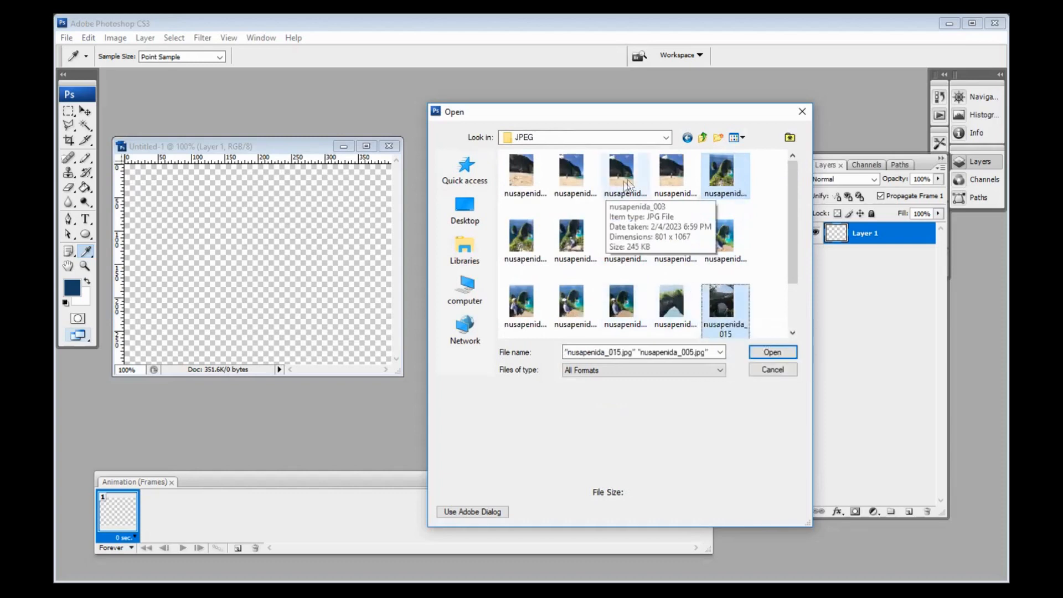
pyautogui.keyDown('ctrl'); pyautogui.click(520, 167); pyautogui.keyUp('ctrl')
pyautogui.click(780, 351)
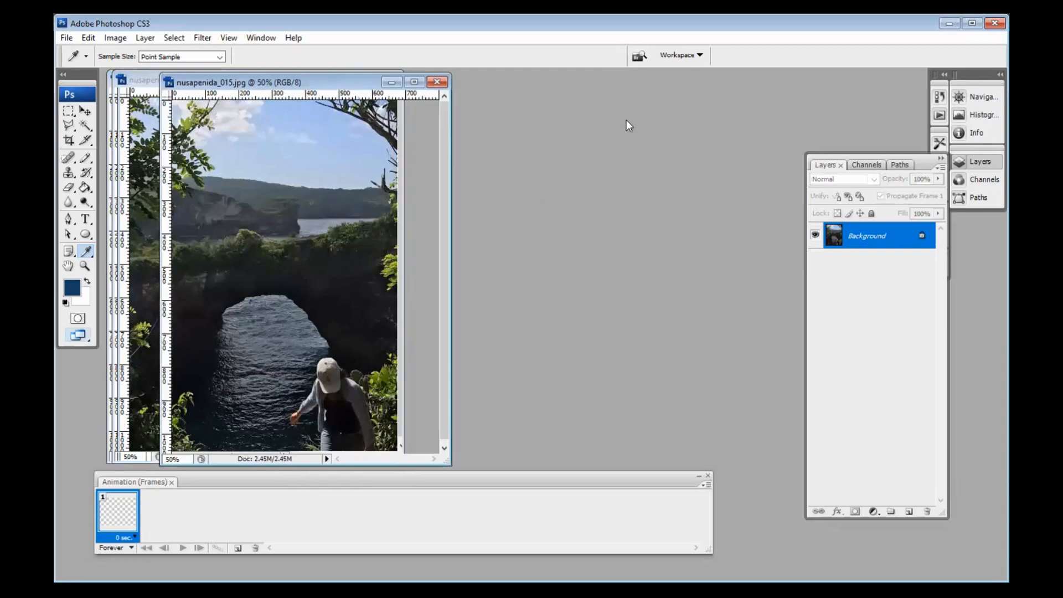
# - Move the nusapenida_015 and nusapenida_005 image windows aside to clear the area over the blank document
pyautogui.moveTo(195, 82); pyautogui.dragTo(629, 122)
pyautogui.click(272, 85)
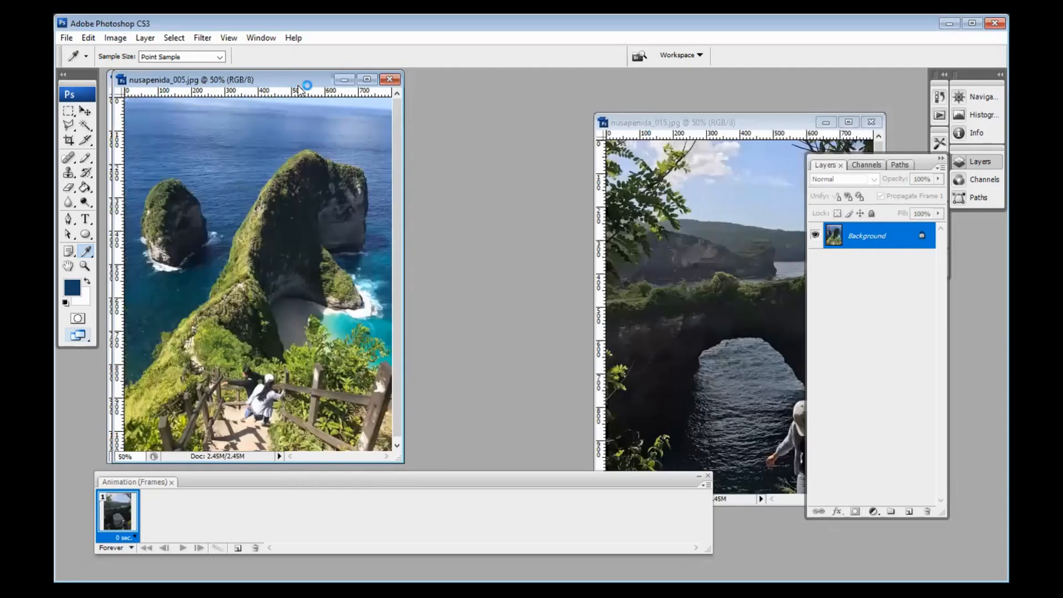
pyautogui.moveTo(208, 79); pyautogui.dragTo(630, 116)
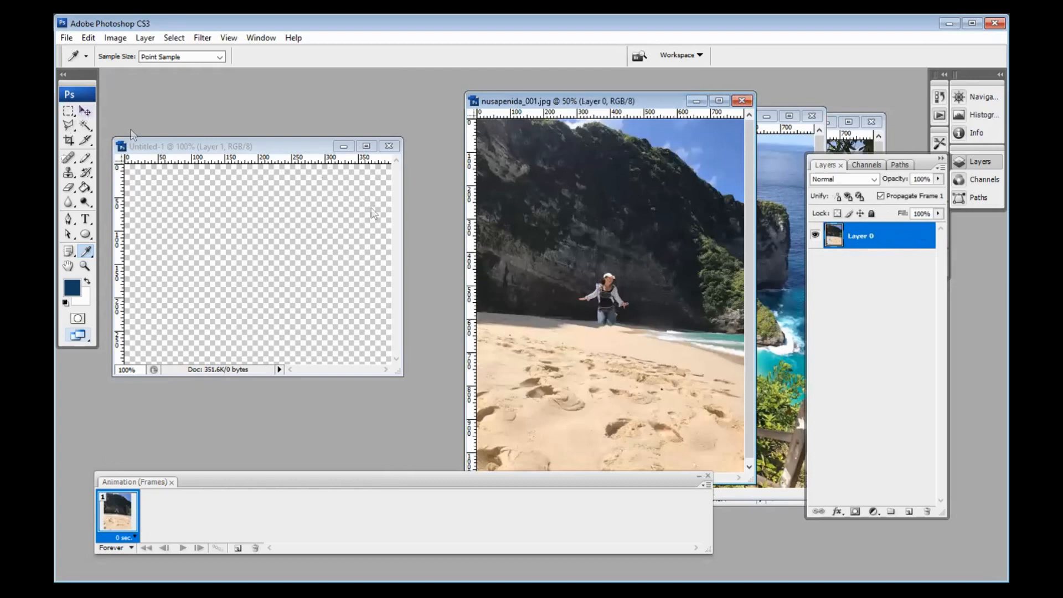
# - Copy the nusapenida_001 photo into Untitled-1 and scale it proportionally to about 56% so it just covers the canvas
pyautogui.click(85, 111)
pyautogui.moveTo(606, 274); pyautogui.dragTo(274, 291)
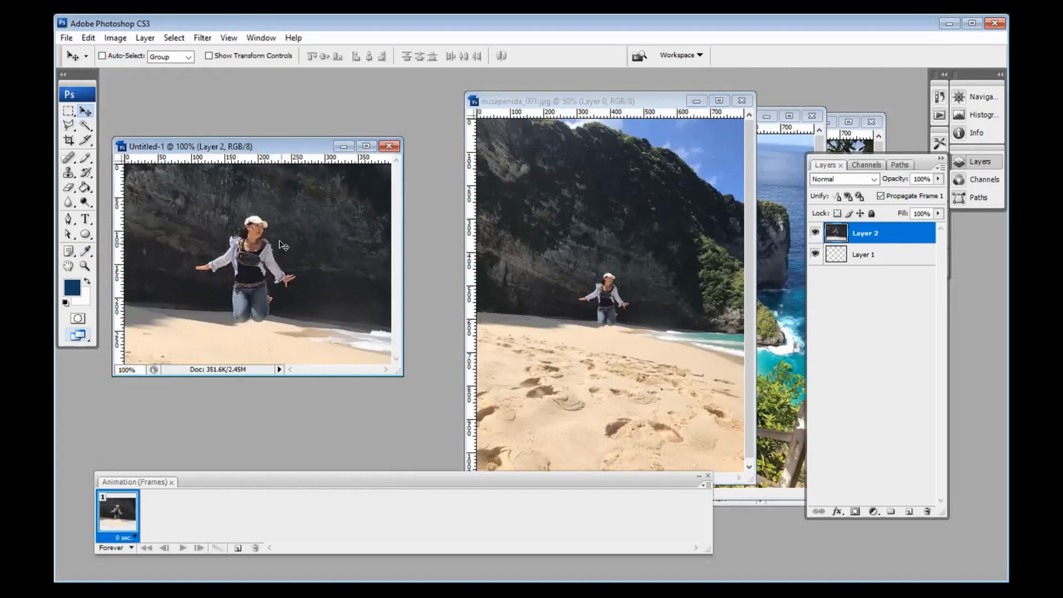
pyautogui.hotkey('ctrl', 't')
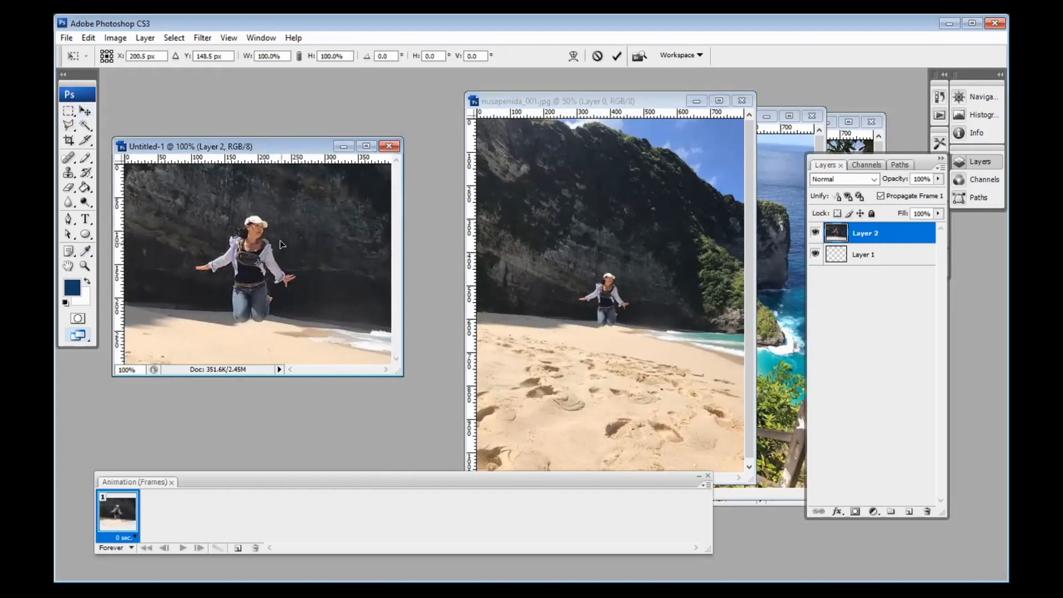
pyautogui.hotkey('ctrl', '-')
pyautogui.hotkey('ctrl', '-')
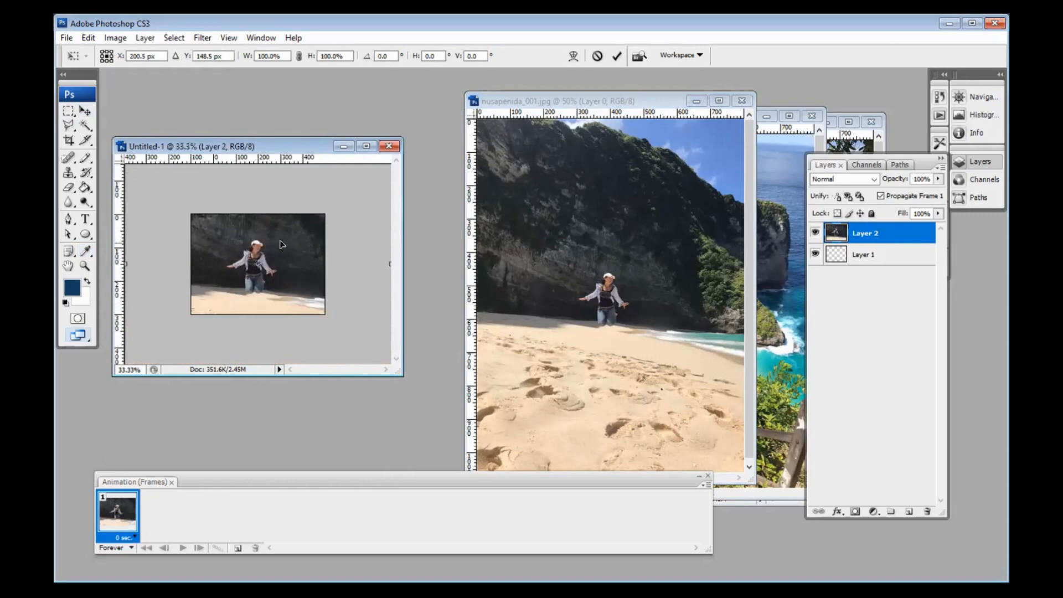
pyautogui.hotkey('ctrl', '-')
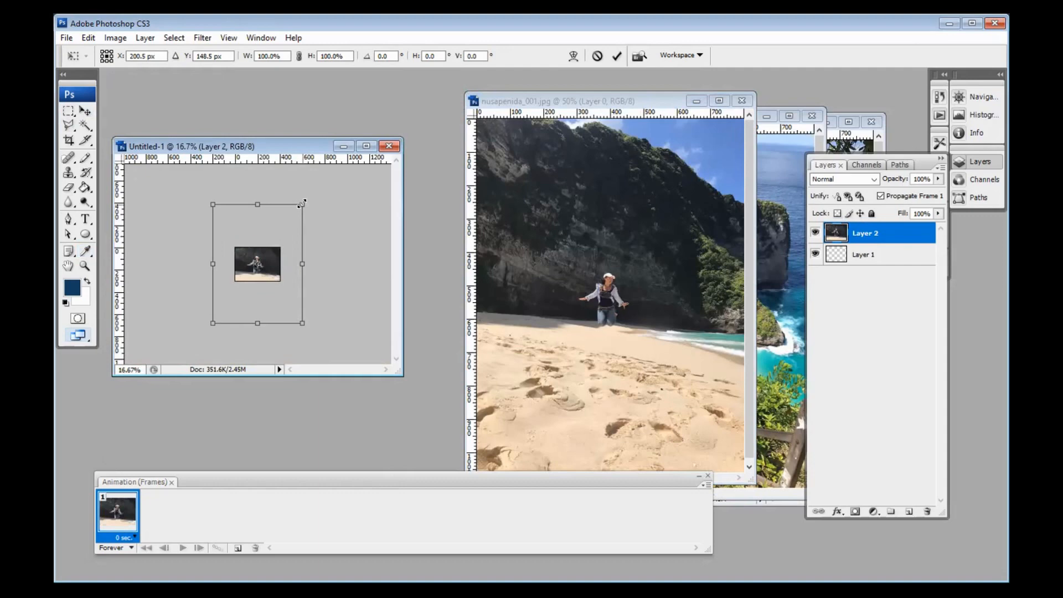
pyautogui.moveTo(301, 204); pyautogui.dragTo(284, 230)
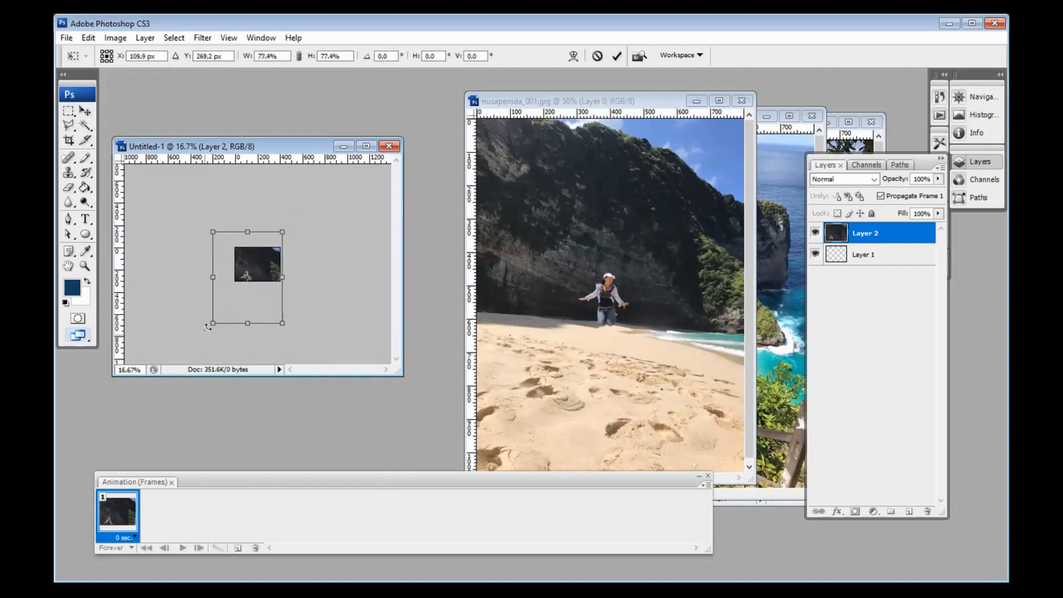
pyautogui.moveTo(213, 323); pyautogui.dragTo(229, 302)
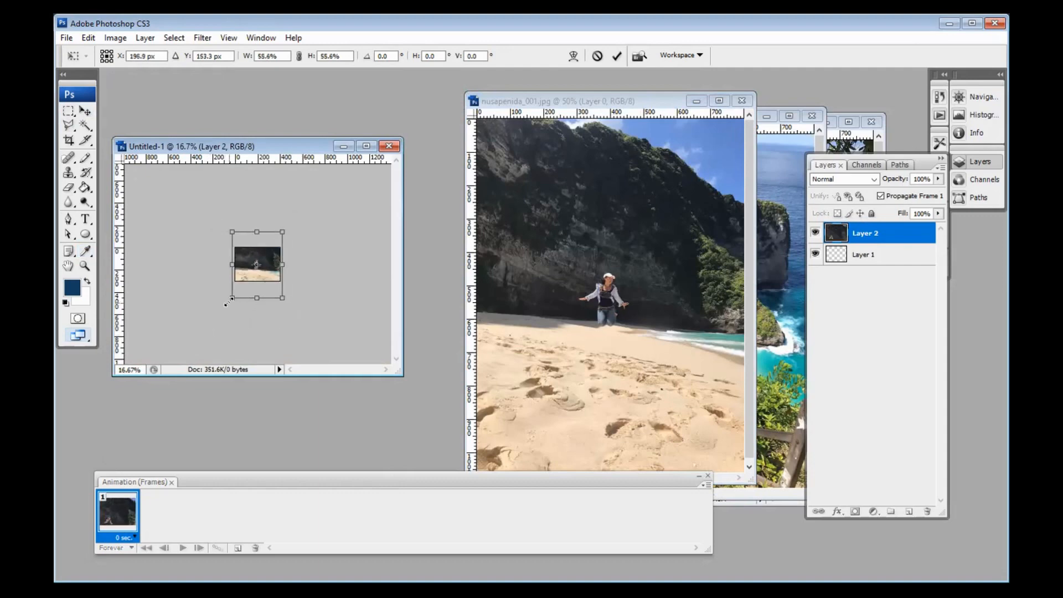
pyautogui.press('Return')
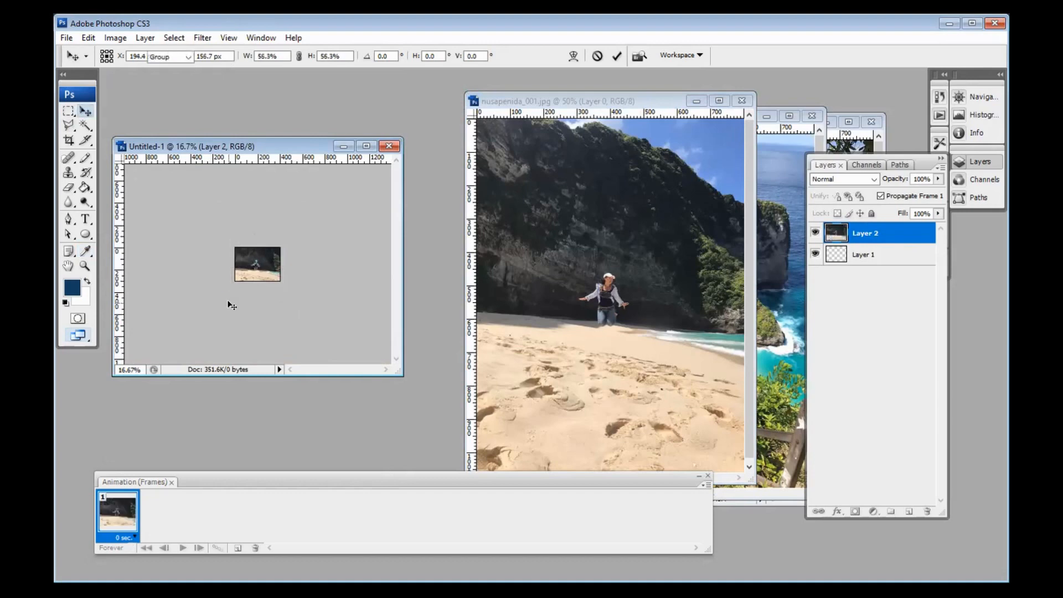
# - Select the whole canvas, crop away the beach photo's parts outside it and clear the selection
pyautogui.click(68, 111)
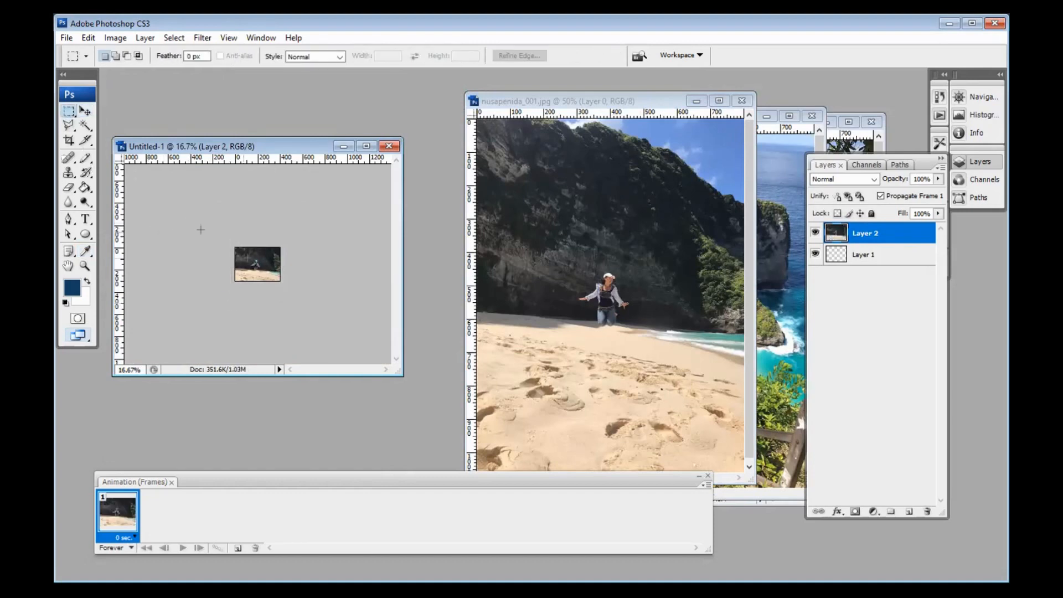
pyautogui.moveTo(201, 229); pyautogui.dragTo(321, 311)
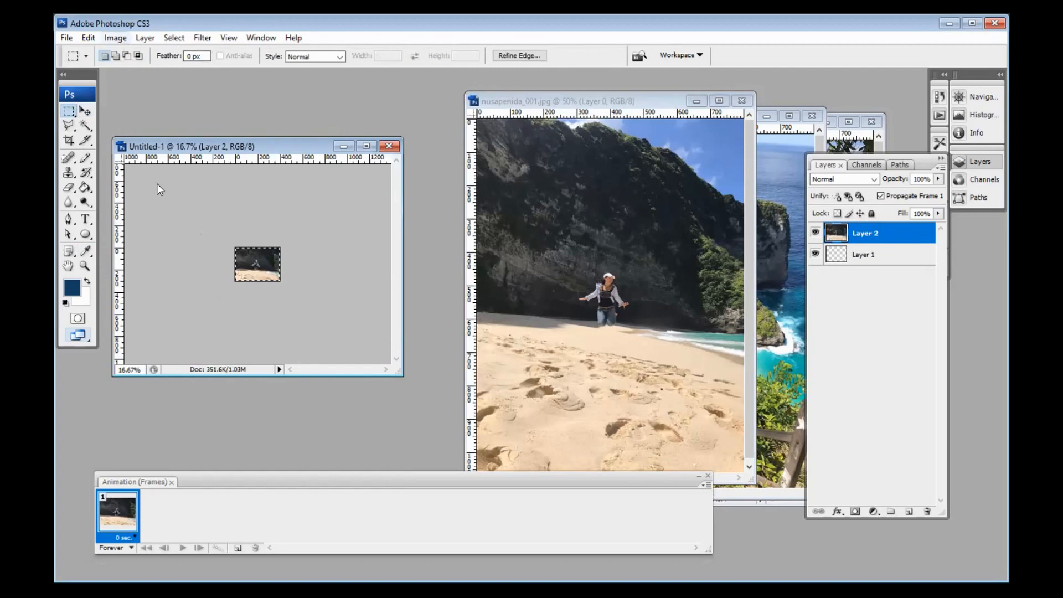
pyautogui.click(267, 272)
# - Close the nusapenida_001 source image without saving its changes
pyautogui.click(744, 101)
pyautogui.click(744, 100)
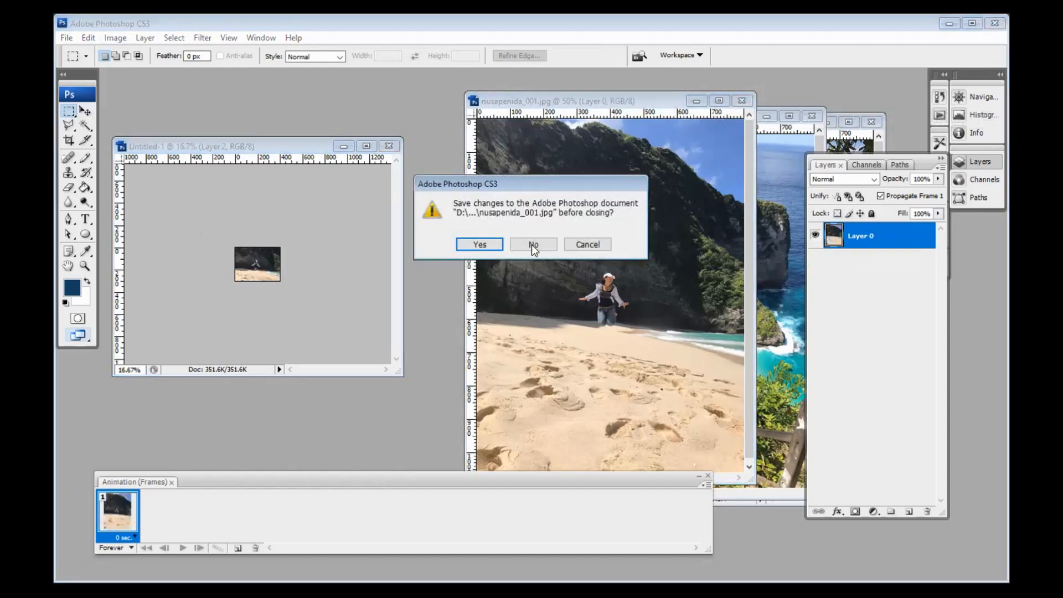
pyautogui.click(533, 244)
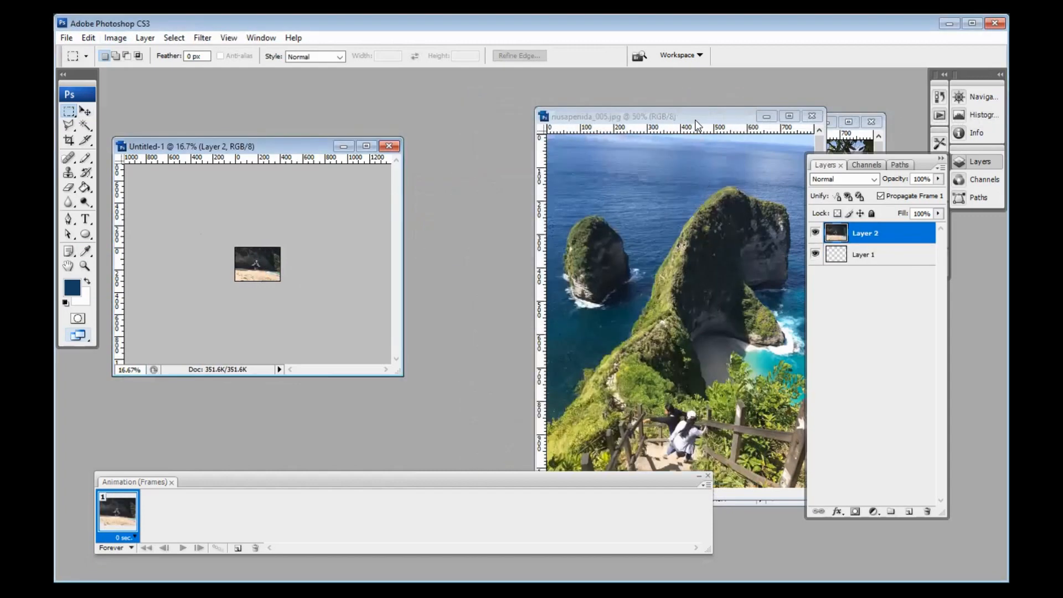
# - Copy the nusapenida_005 photo into Untitled-1 as a new layer and reposition it to cover the canvas
pyautogui.click(697, 124)
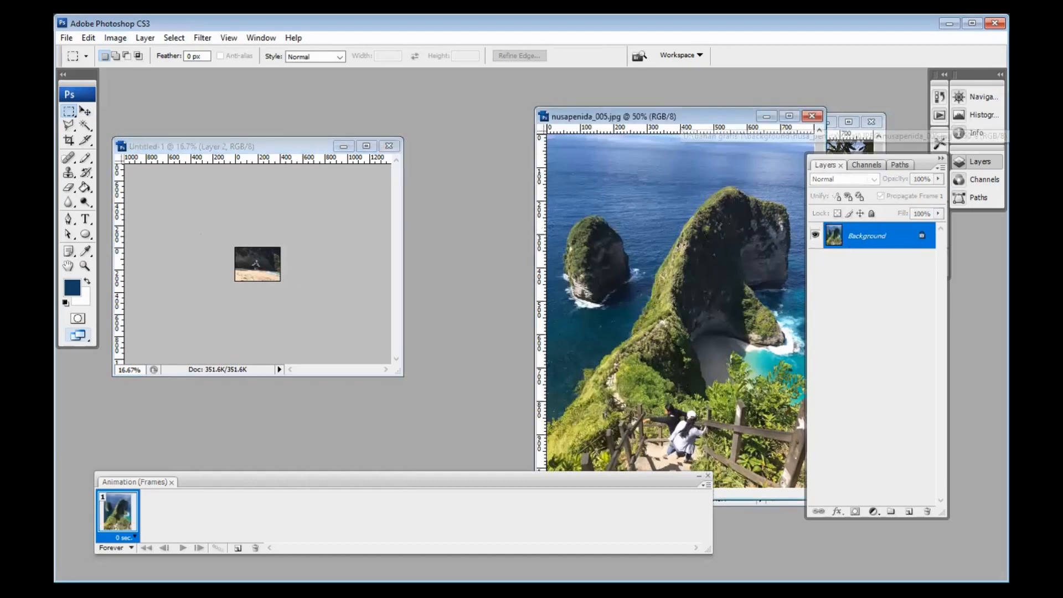
pyautogui.click(87, 111)
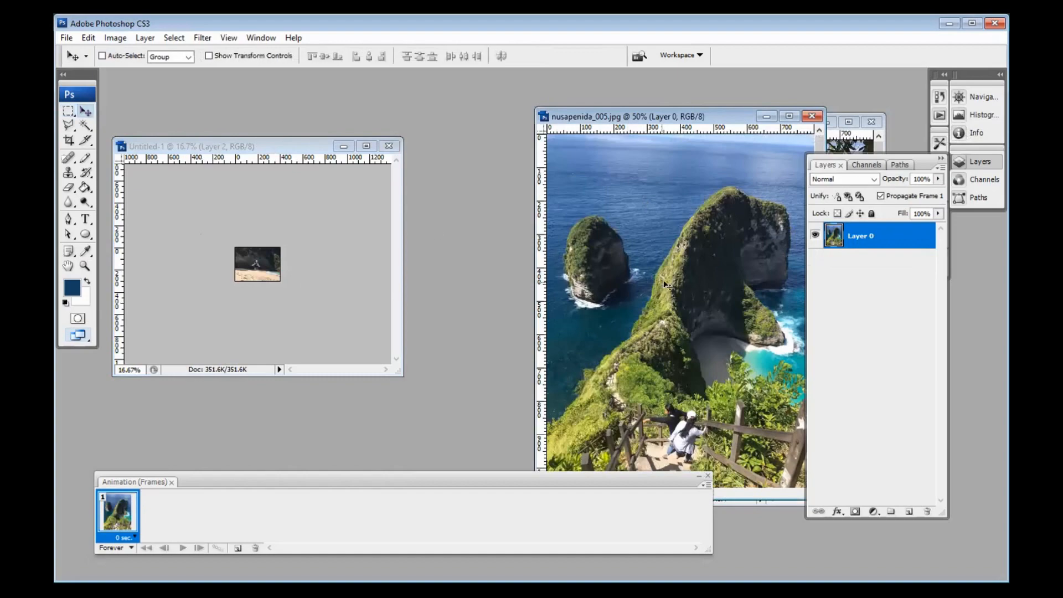
pyautogui.moveTo(667, 285); pyautogui.dragTo(418, 267)
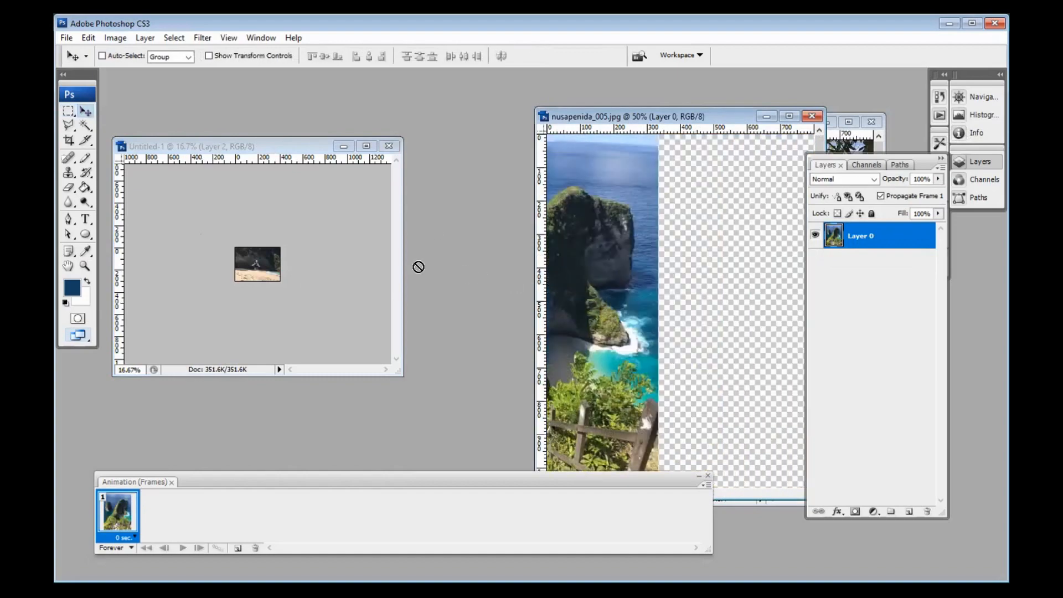
pyautogui.click(329, 309)
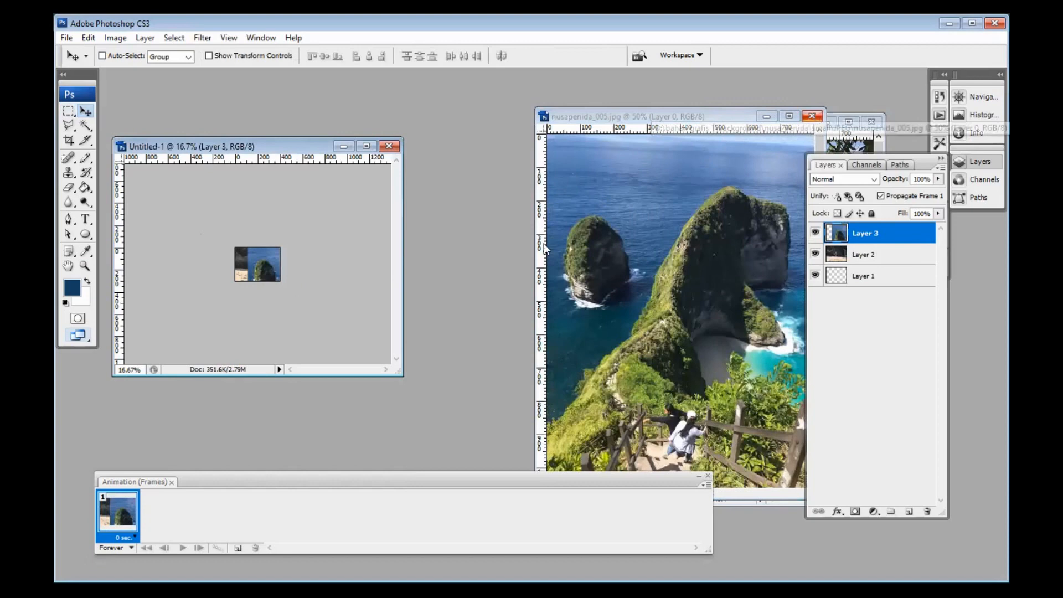
pyautogui.moveTo(301, 271)
pyautogui.mouseDown()
pyautogui.moveTo(271, 266)
pyautogui.moveTo(287, 268)
pyautogui.mouseUp()
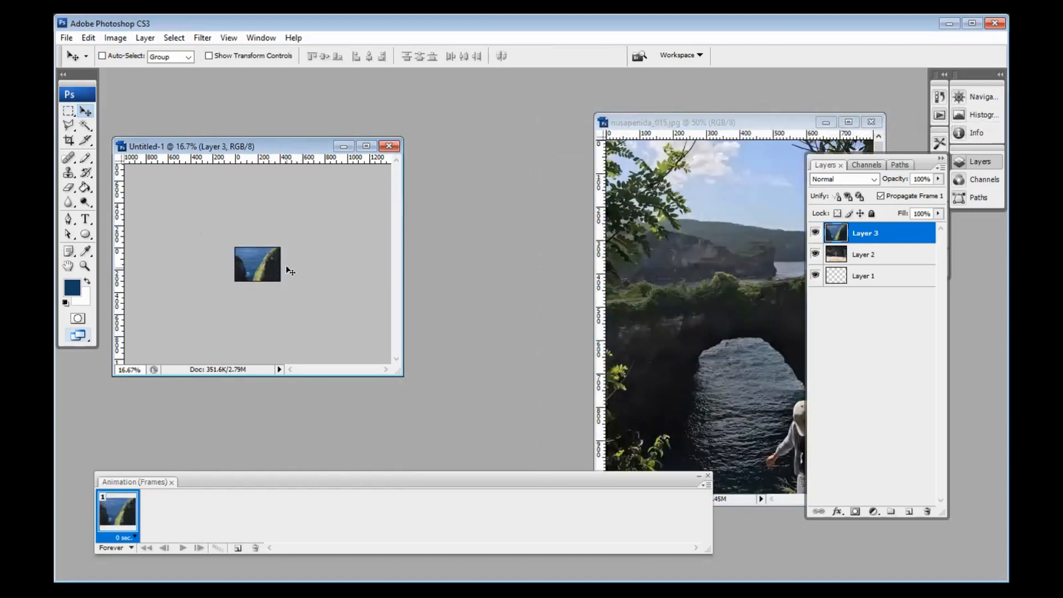
# - Scale the nusapenida_005 layer proportionally to about 58%, fitting its width to the canvas
pyautogui.hotkey('ctrl', 't')
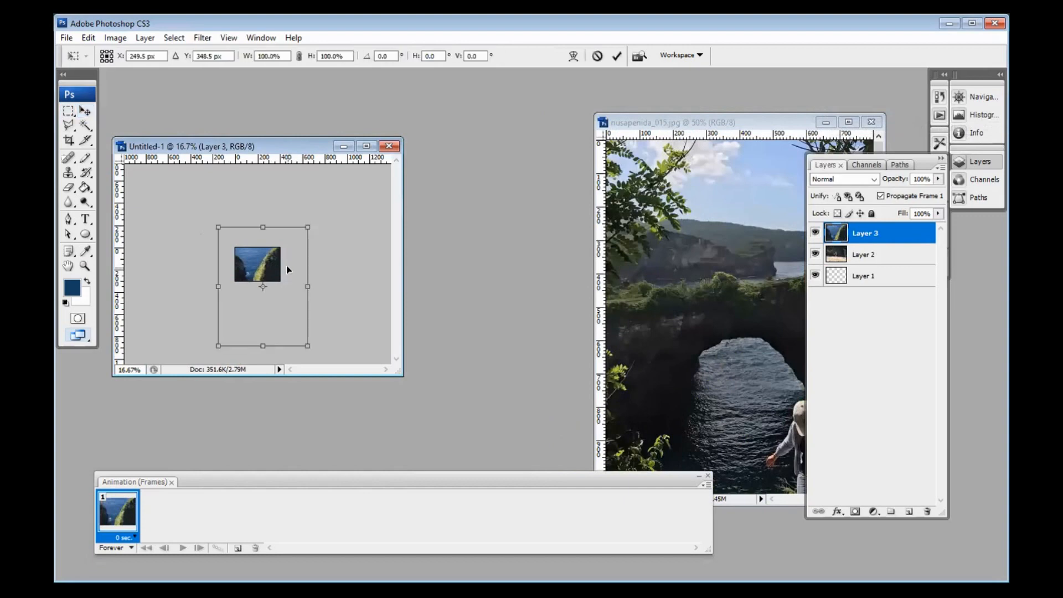
pyautogui.moveTo(309, 226); pyautogui.dragTo(296, 243)
pyautogui.moveTo(216, 343); pyautogui.dragTo(231, 329)
pyautogui.moveTo(299, 332); pyautogui.dragTo(282, 312)
pyautogui.press('Return')
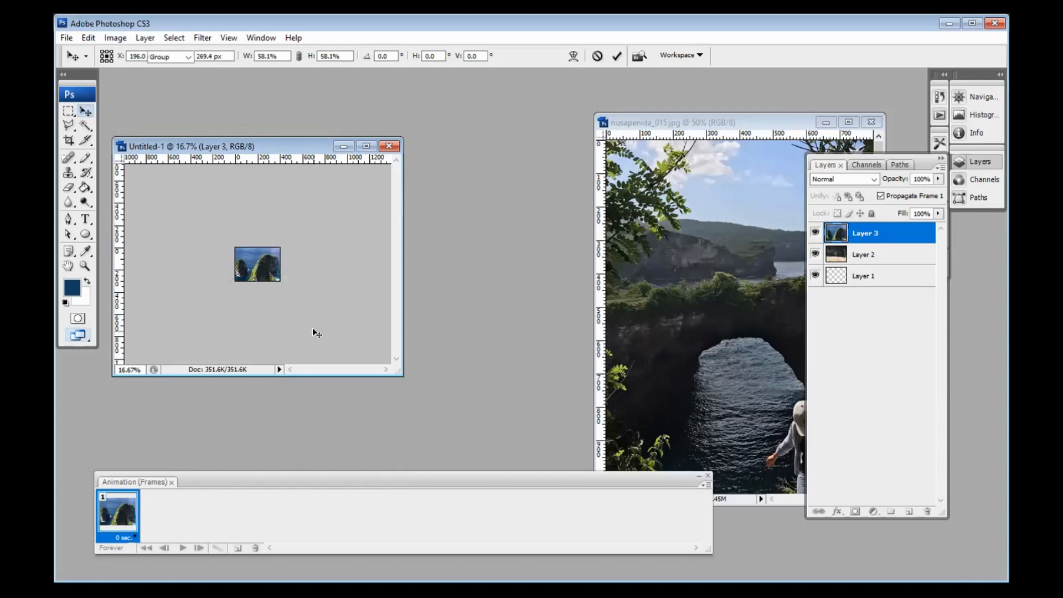
# - Select the full canvas, crop off the nusapenida_005 layer's overhang and deselect
pyautogui.click(68, 111)
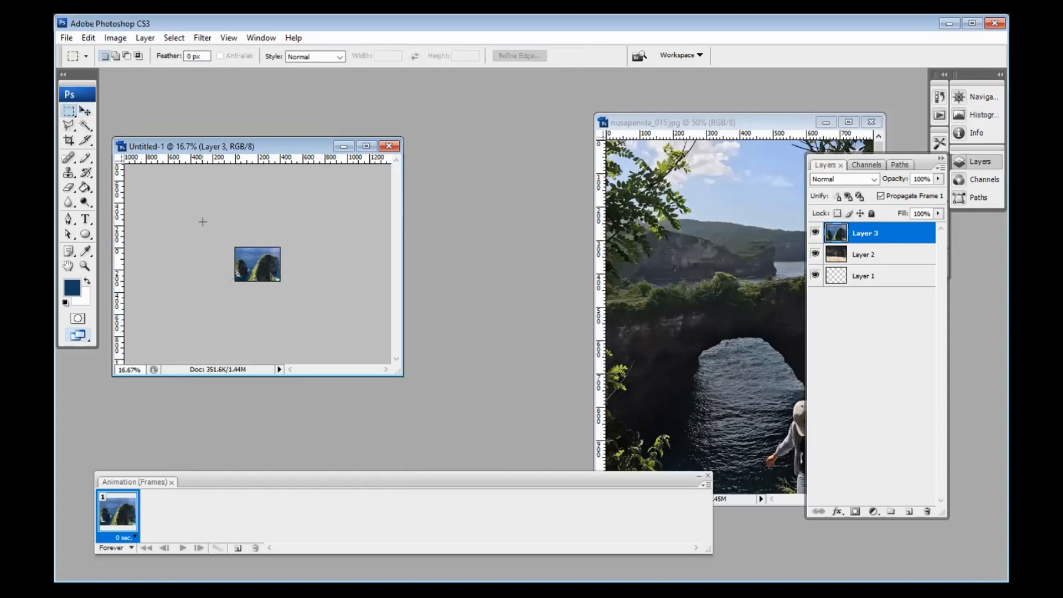
pyautogui.hotkey('ctrl', 'a')
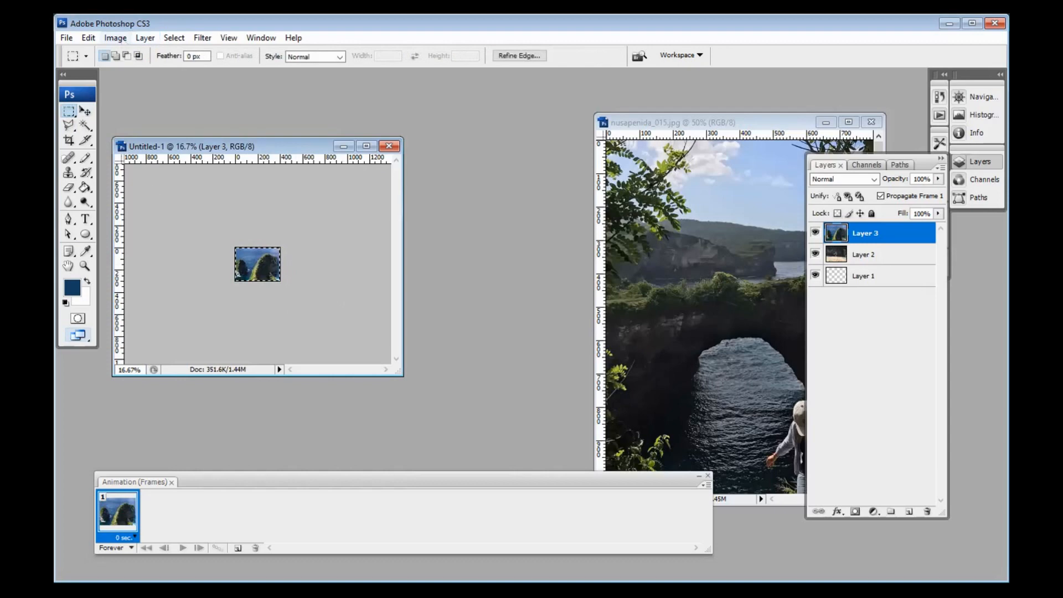
pyautogui.click(293, 237)
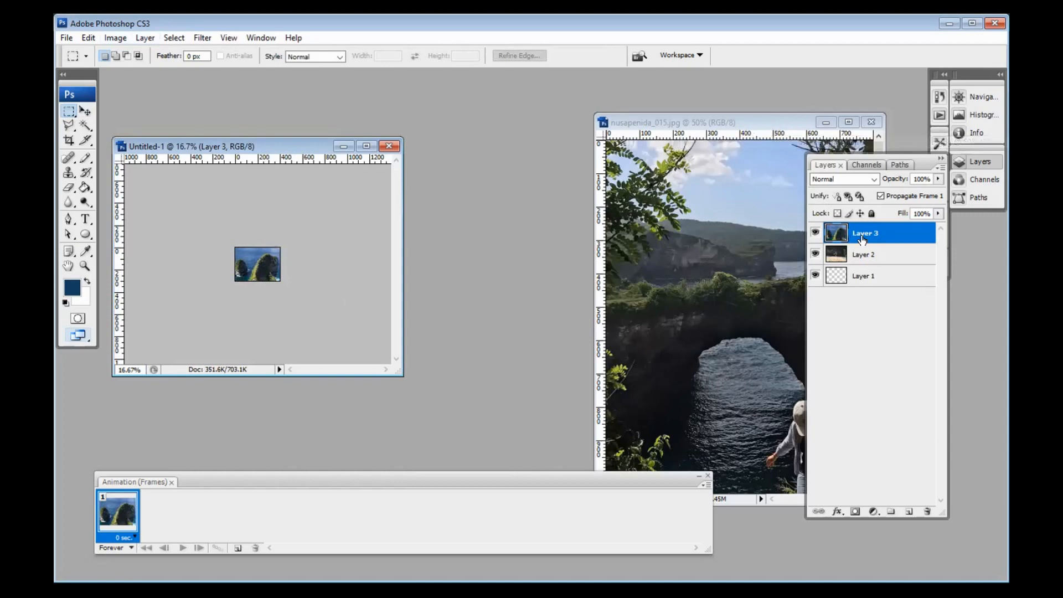
# - Copy the nusapenida_015 photo into Untitled-1 as a new layer and close its source image without saving
pyautogui.click(653, 198)
pyautogui.click(86, 110)
pyautogui.moveTo(685, 289); pyautogui.dragTo(281, 273)
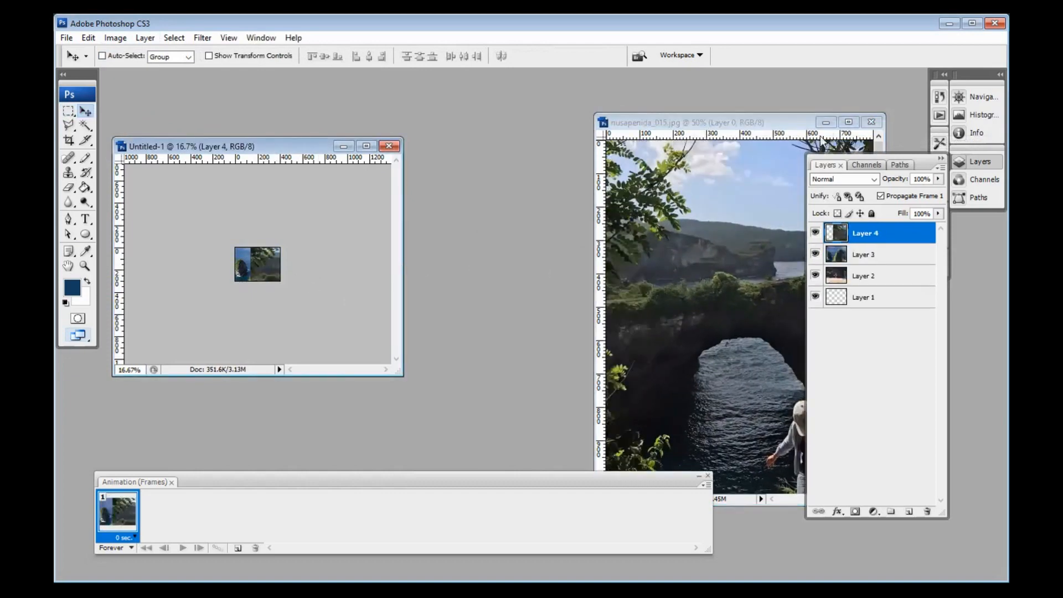
pyautogui.click(873, 126)
pyautogui.click(872, 123)
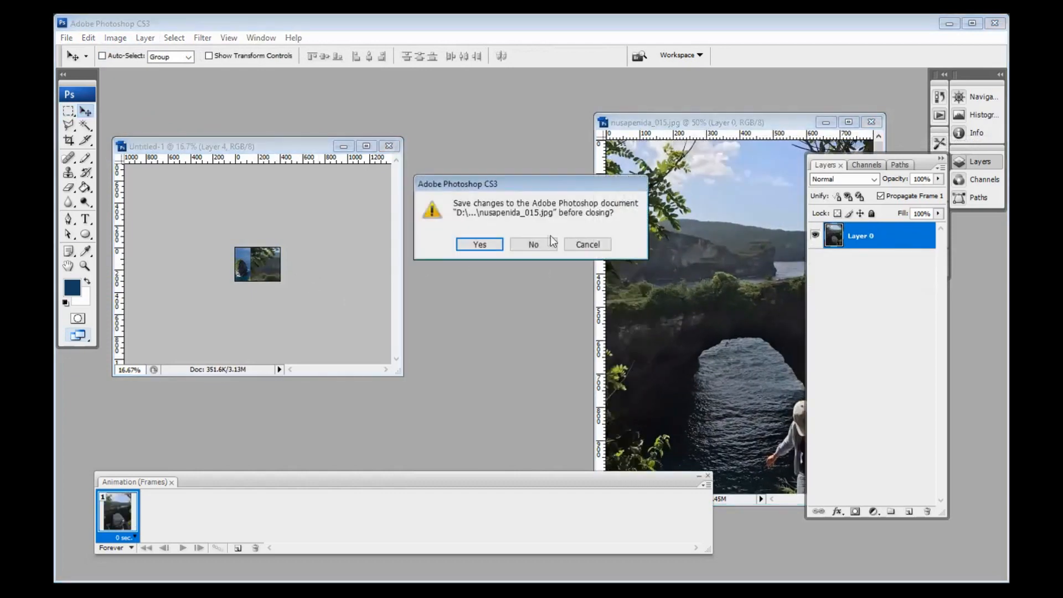
pyautogui.click(541, 245)
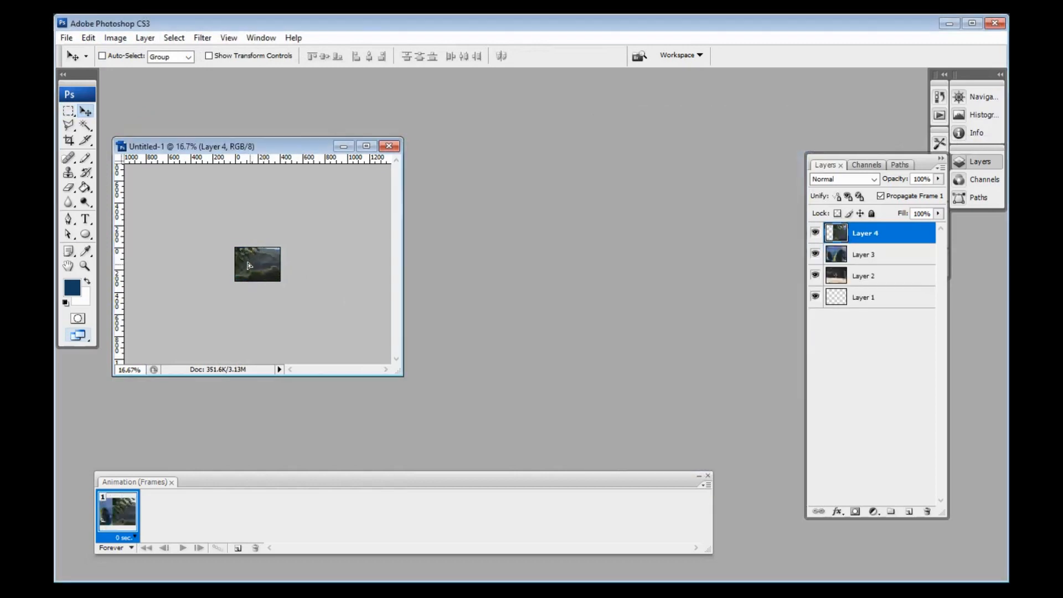
# - Scale the nusapenida_015 layer proportionally to about 59% so it covers the canvas
pyautogui.hotkey('ctrl', 't')
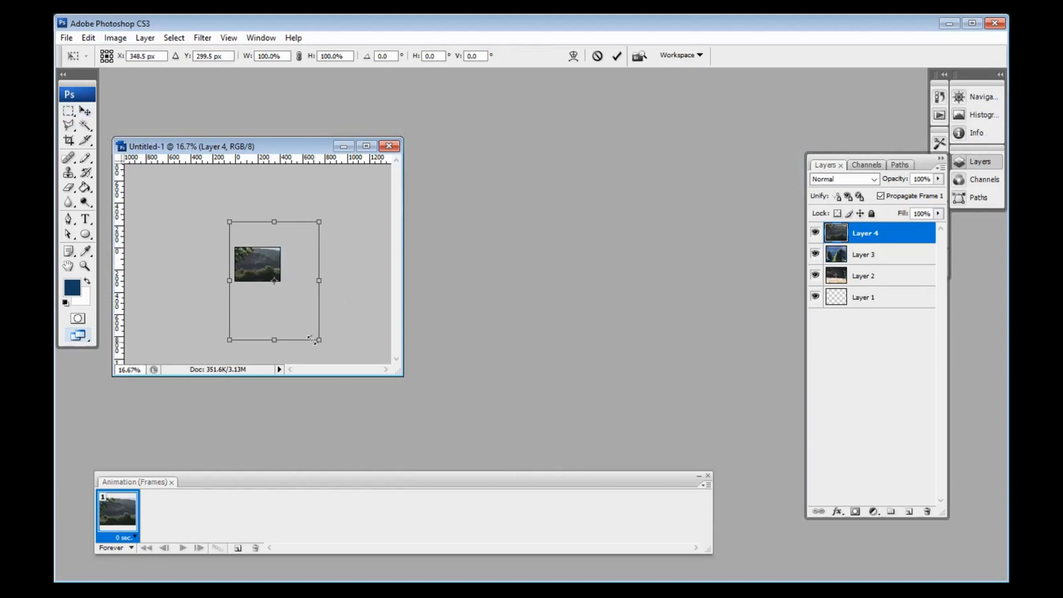
pyautogui.moveTo(319, 339); pyautogui.dragTo(280, 289)
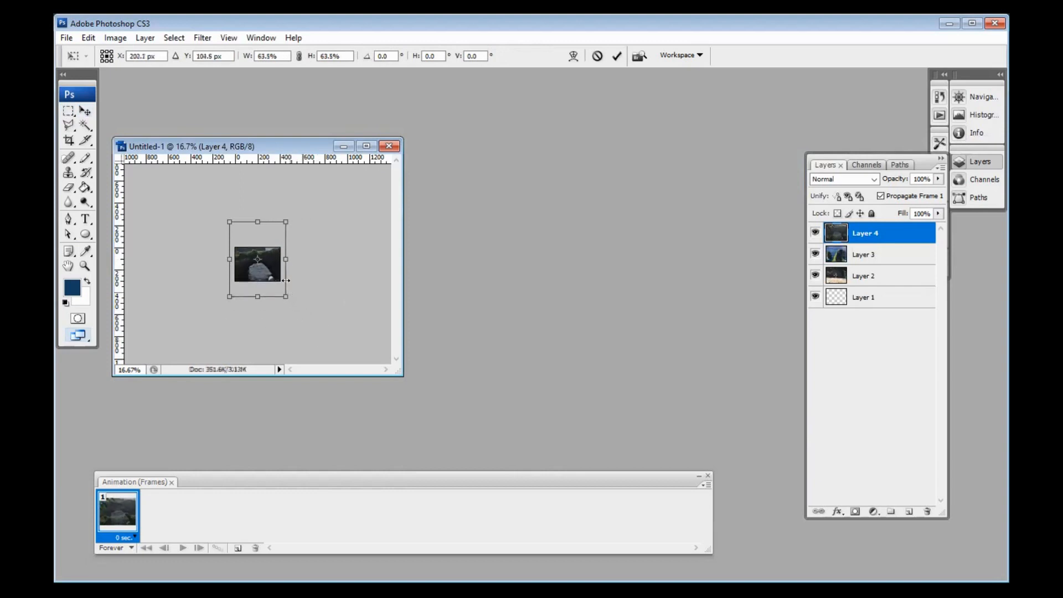
pyautogui.moveTo(230, 222); pyautogui.dragTo(234, 227)
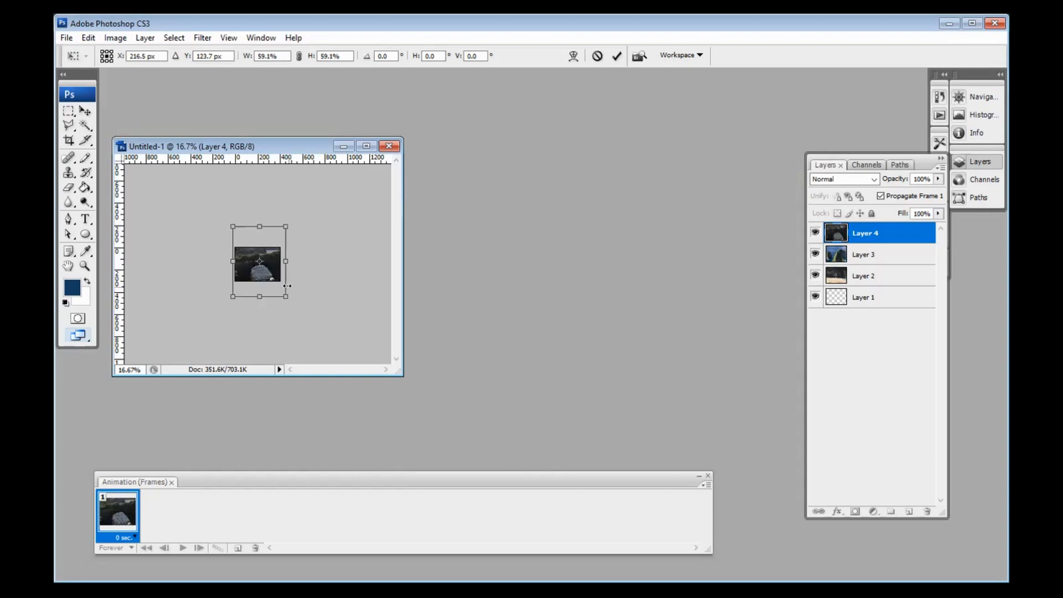
pyautogui.press('Return')
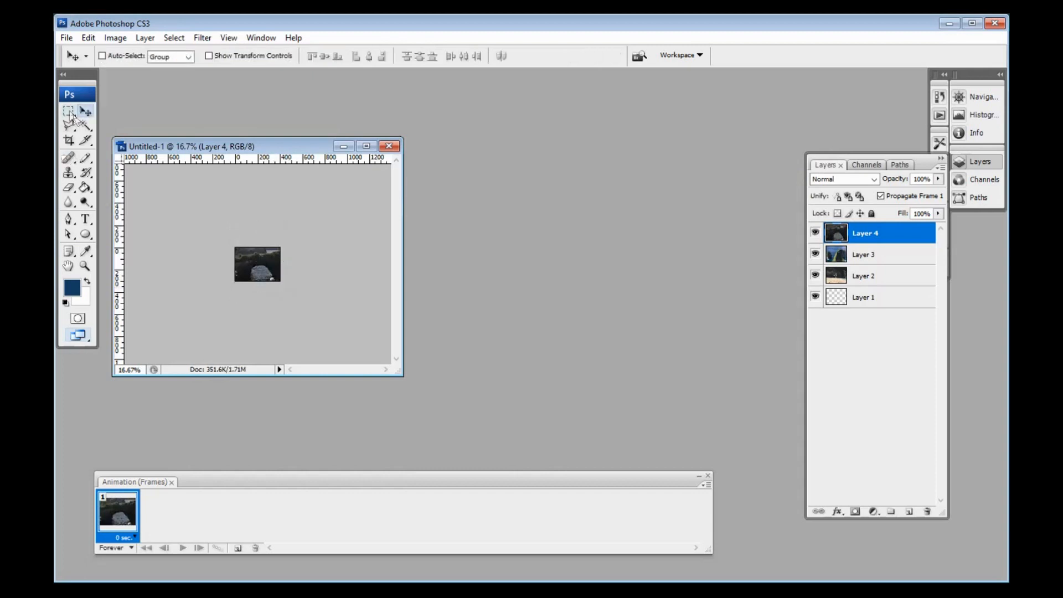
# - Crop the nusapenida_015 layer to a selection of the whole canvas and deselect
pyautogui.click(68, 111)
pyautogui.moveTo(173, 211); pyautogui.dragTo(347, 308)
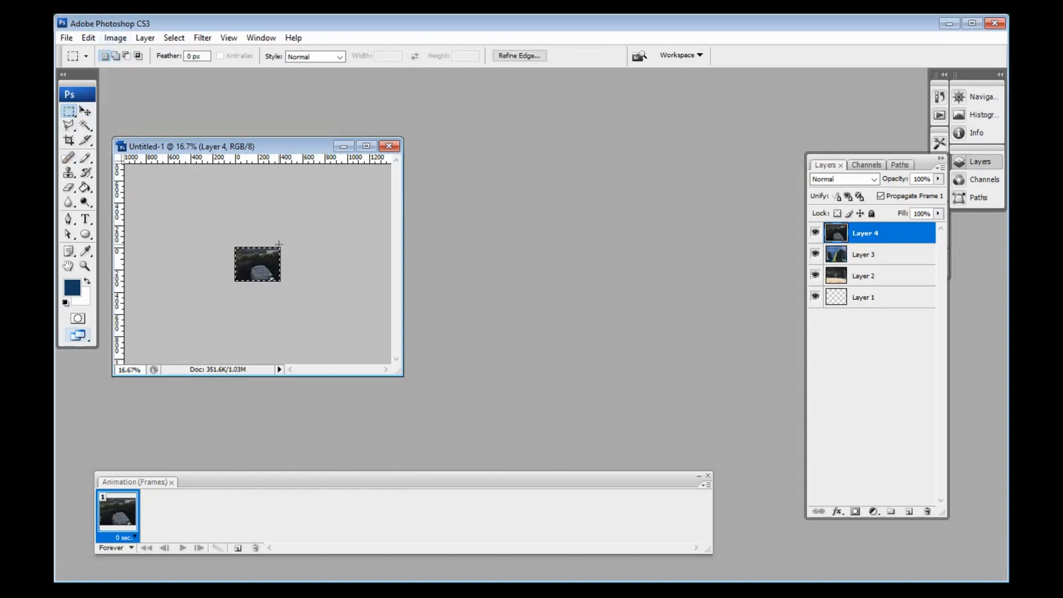
pyautogui.hotkey('ctrl', 'd')
pyautogui.hotkey('ctrl', '+')
pyautogui.hotkey('ctrl', '+')
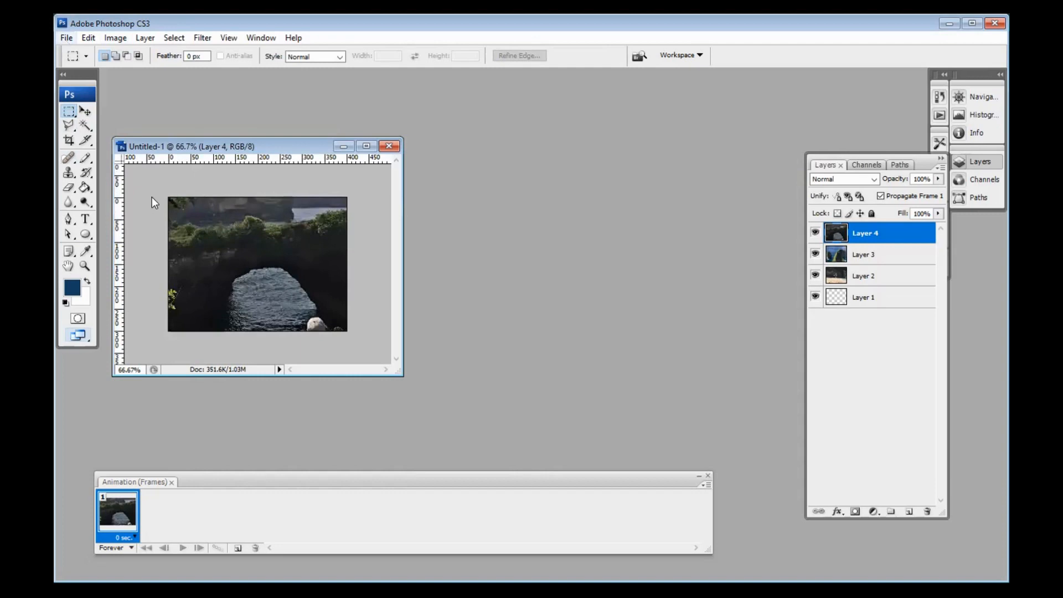
# - Start saving the document under a new name and browse to youtube_2023\006_animasi on the Data_2 (G:) drive
pyautogui.hotkey('ctrl', 'shift', 's')
pyautogui.click(525, 122)
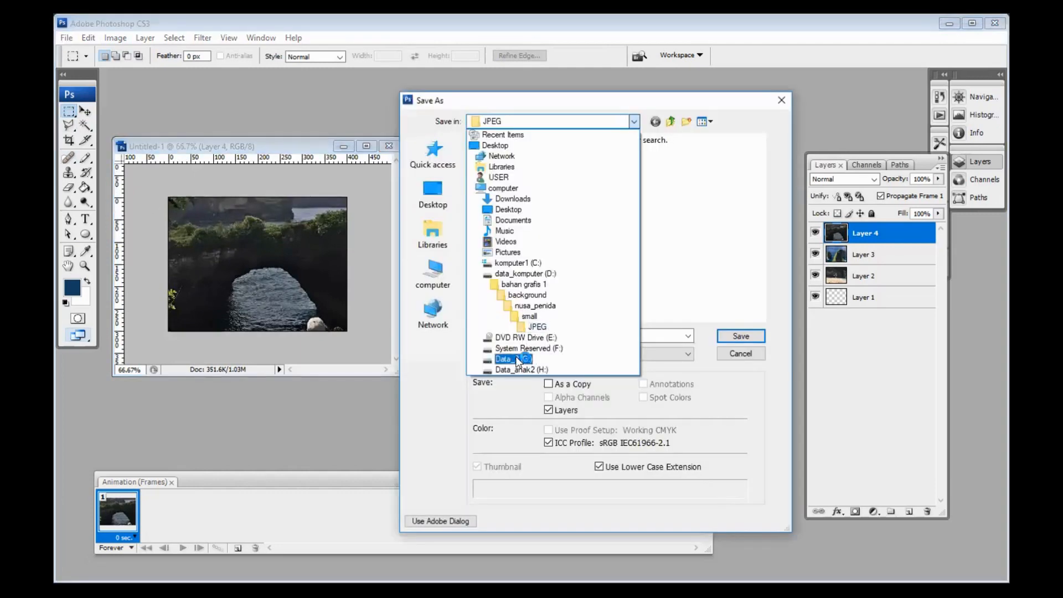
pyautogui.click(515, 360)
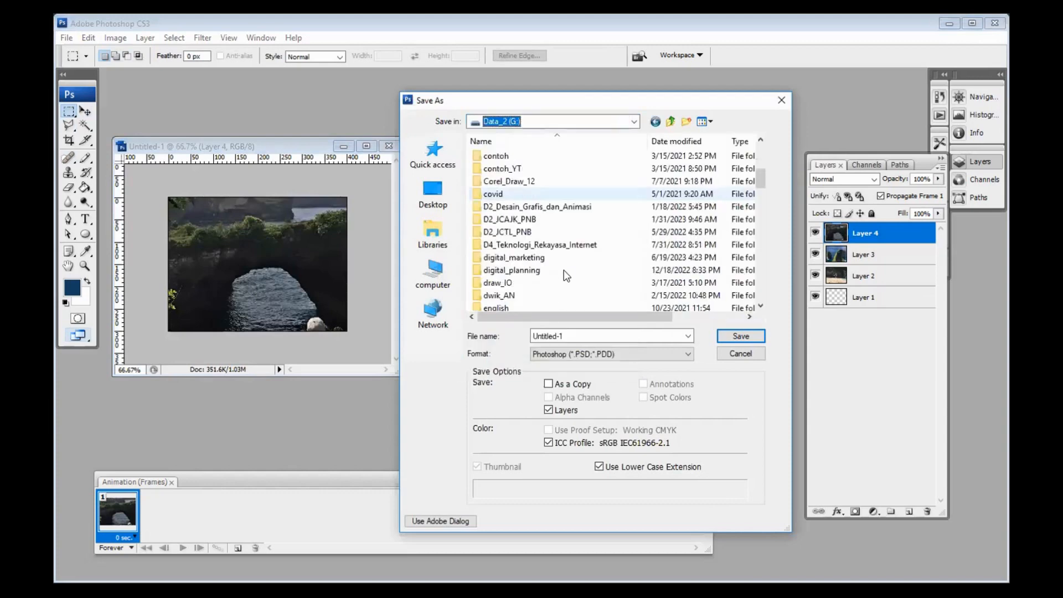
pyautogui.scroll(-10, 562, 277)
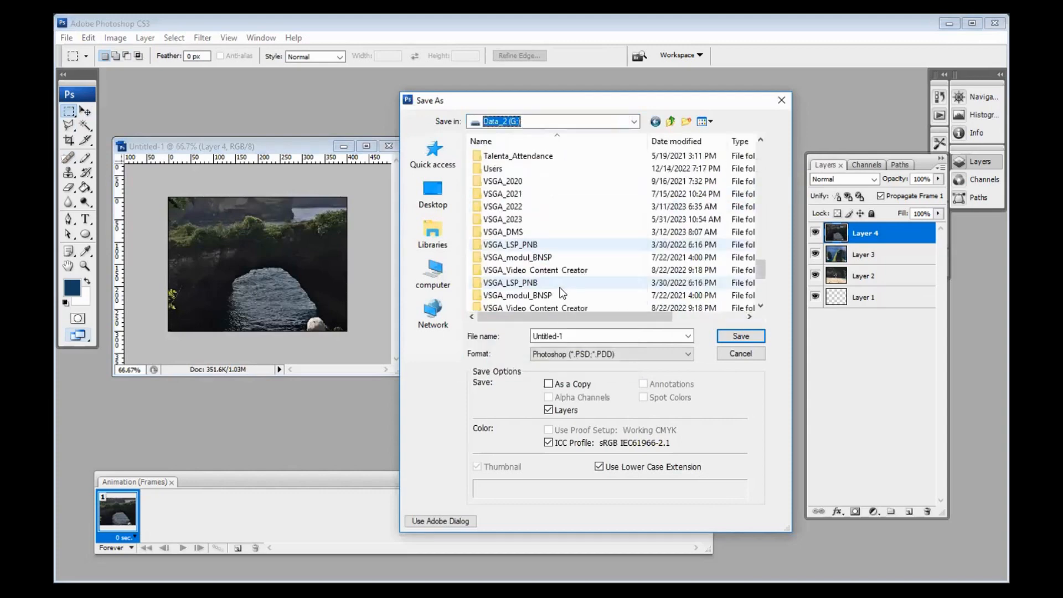
pyautogui.scroll(-10, 554, 296)
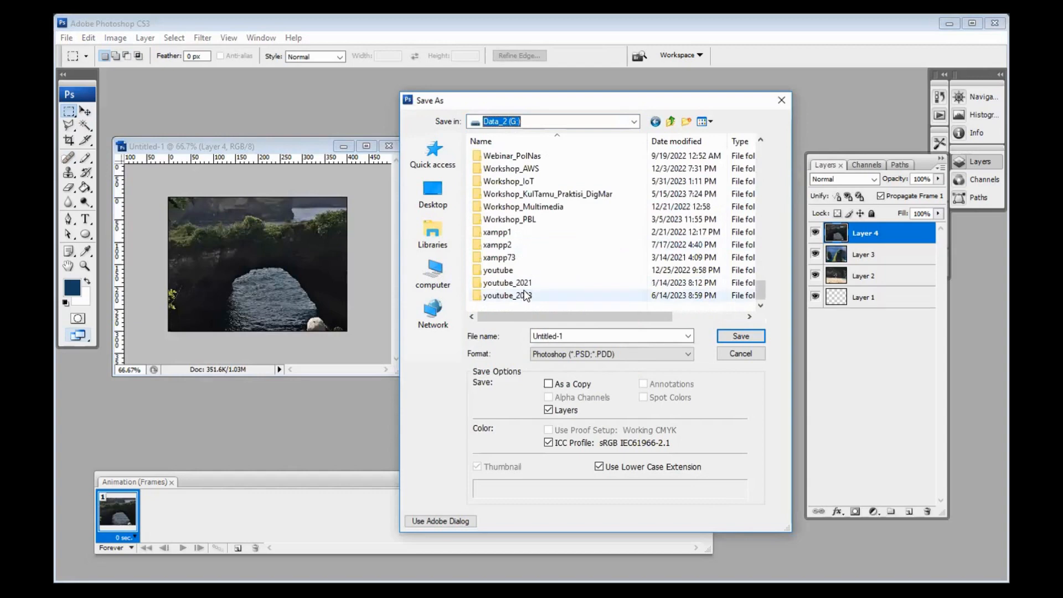
pyautogui.doubleClick(525, 296)
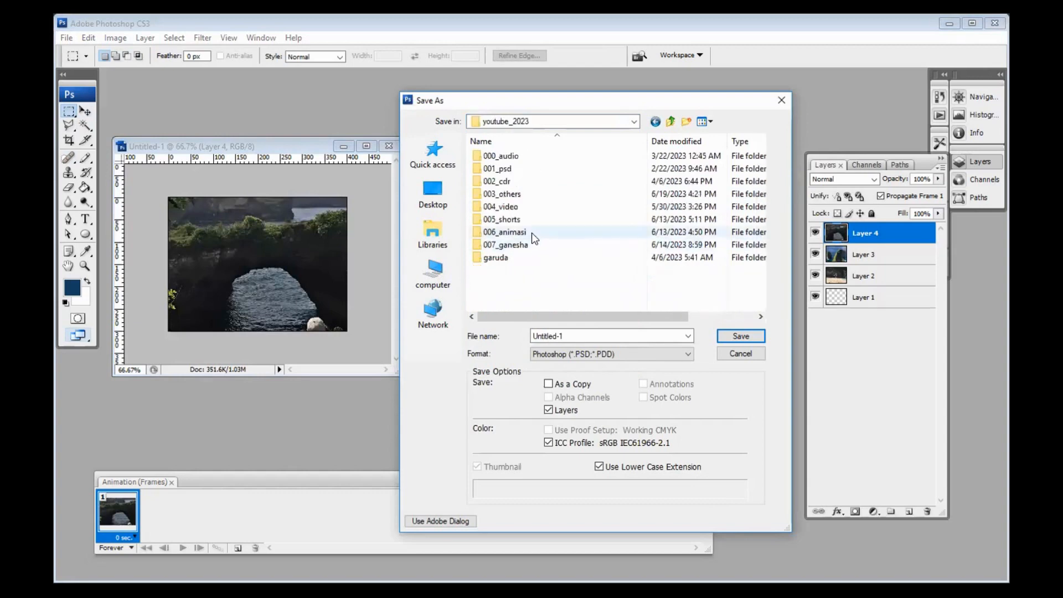
pyautogui.doubleClick(532, 233)
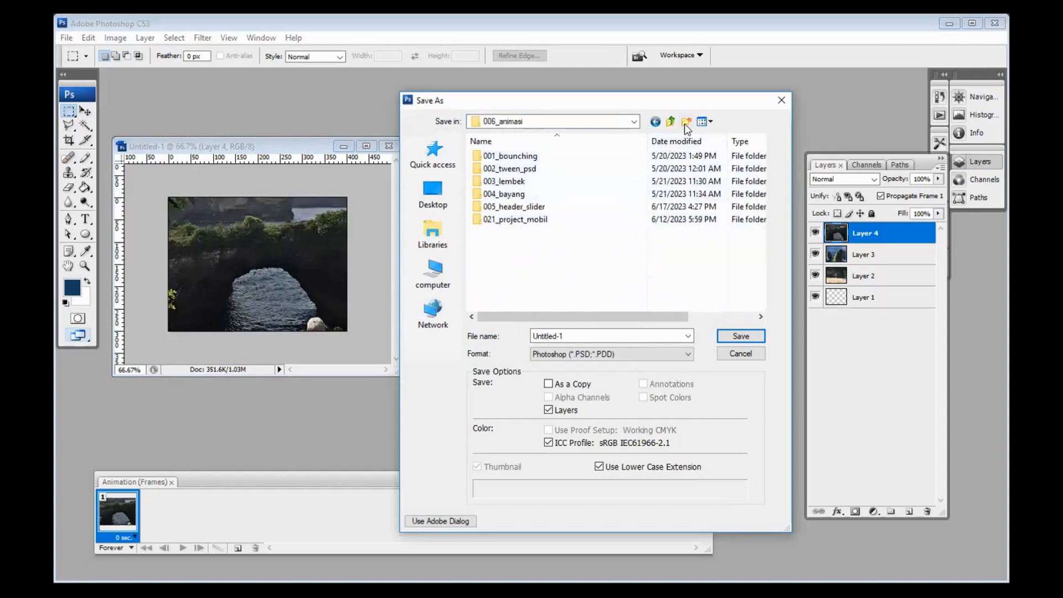
# - Create a new folder named 022_back inside 006_animasi and open it as the save location
pyautogui.write('0')
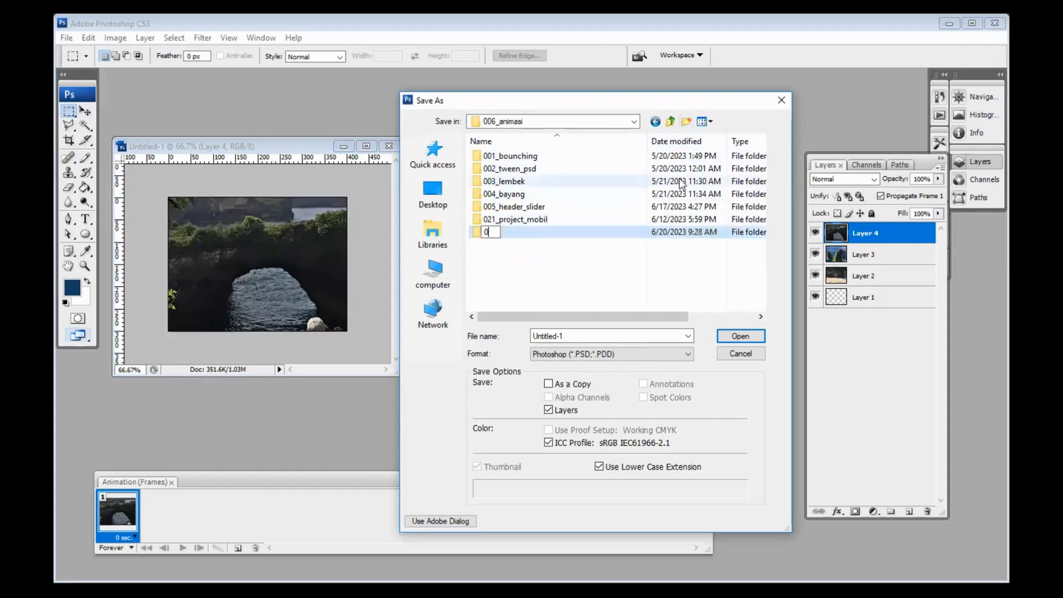
pyautogui.write('22_back')
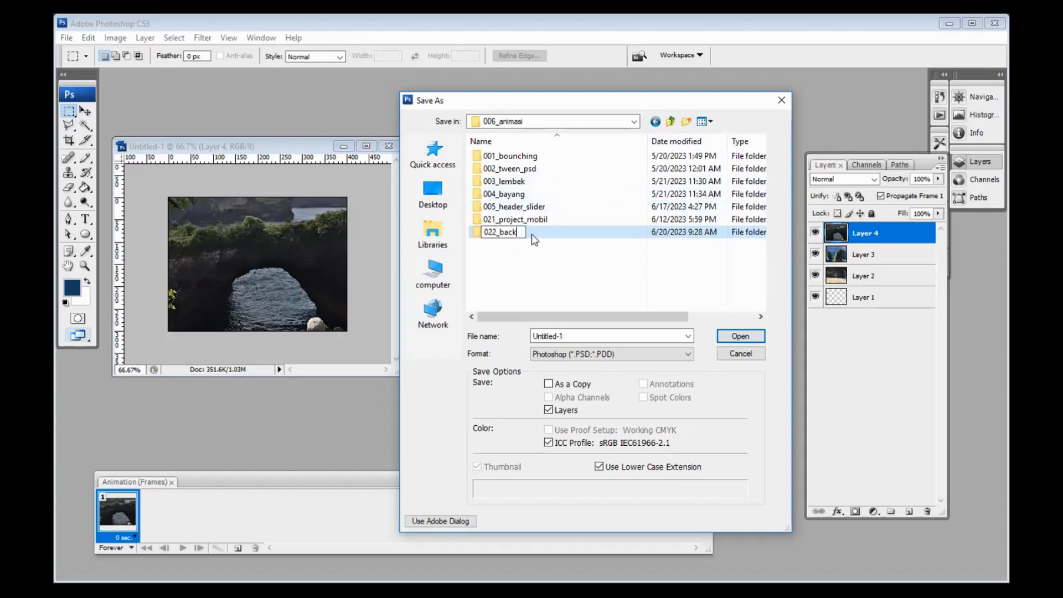
pyautogui.press('Return')
pyautogui.press('Return')
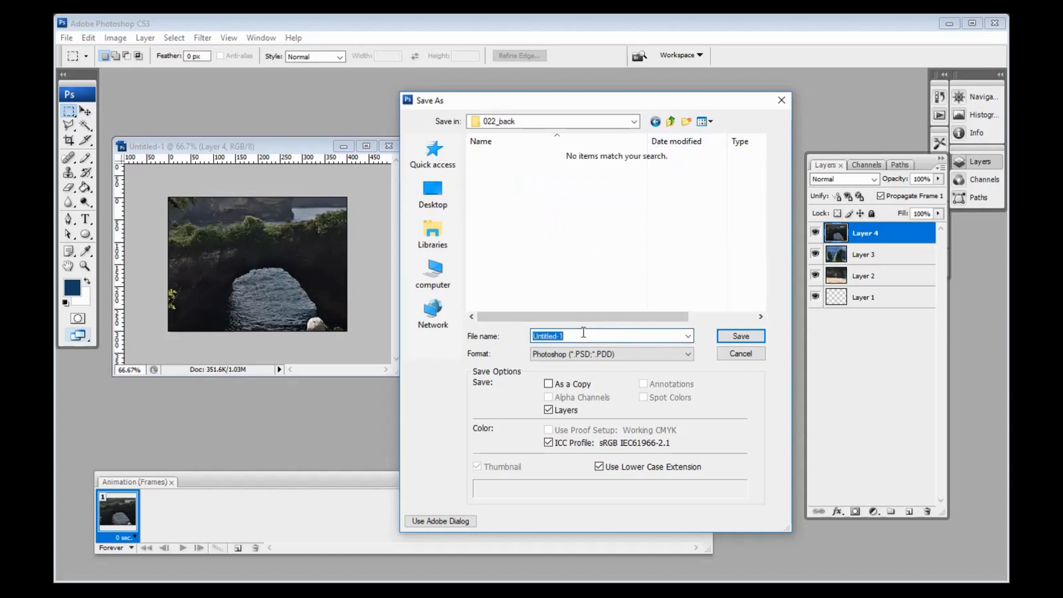
# - Save the document as animation in Photoshop PSD format with Maximize compatibility on
pyautogui.write('animation')
pyautogui.click(740, 337)
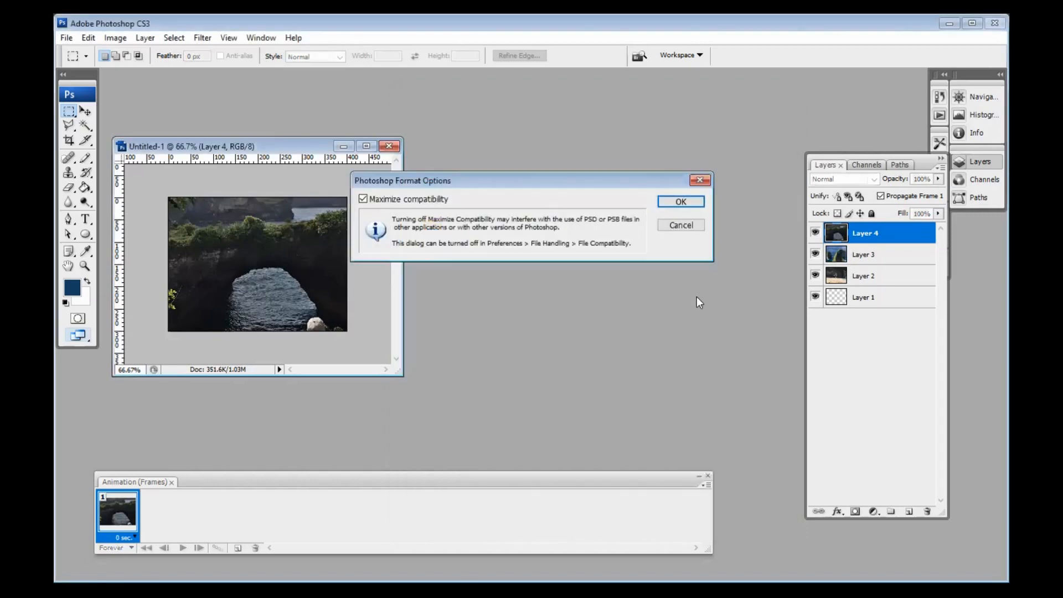
pyautogui.click(664, 200)
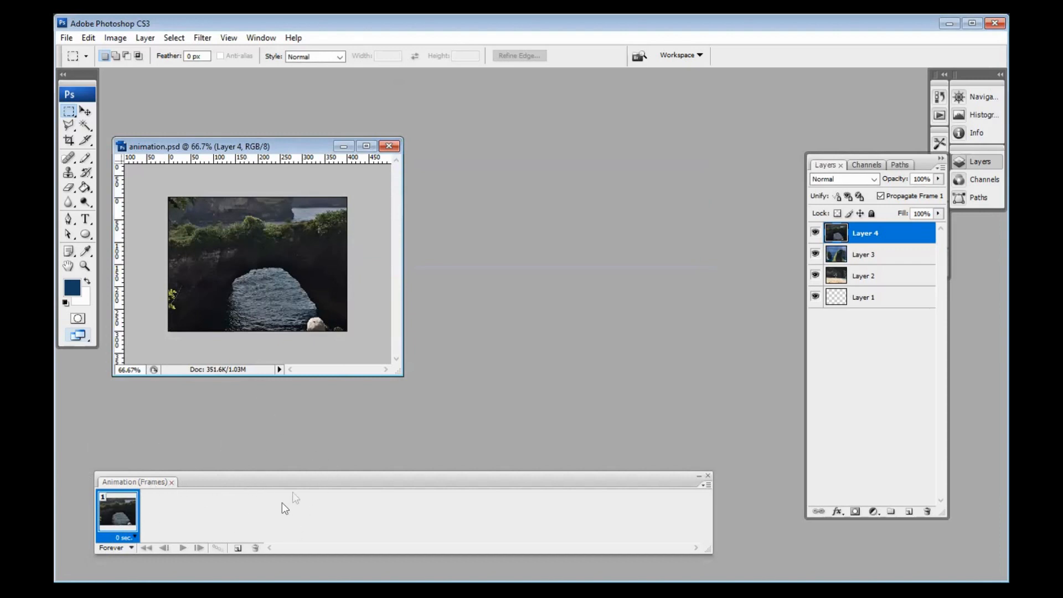
pyautogui.click(252, 38)
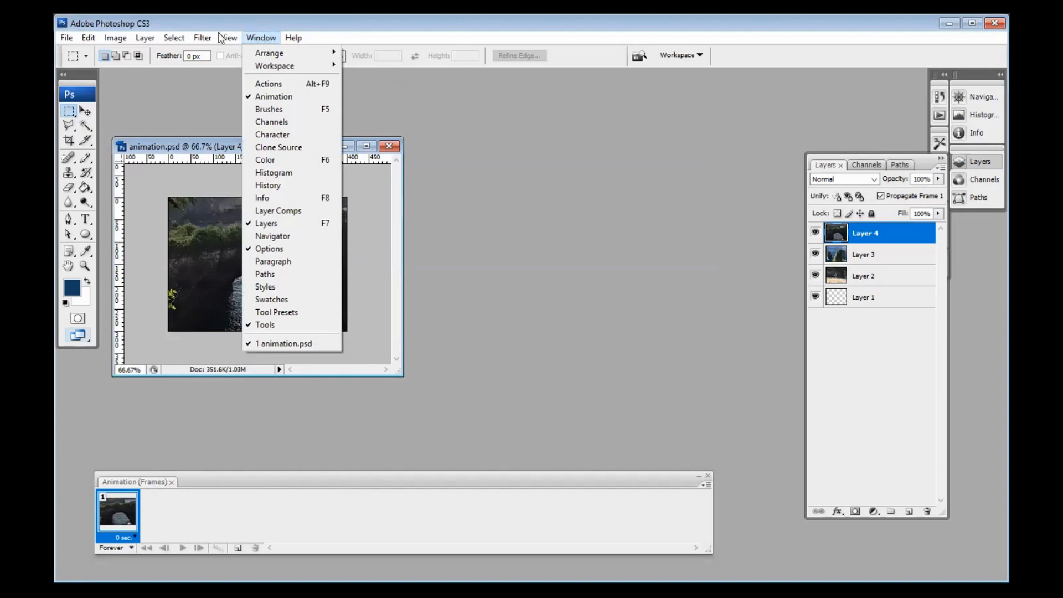
pyautogui.click(282, 96)
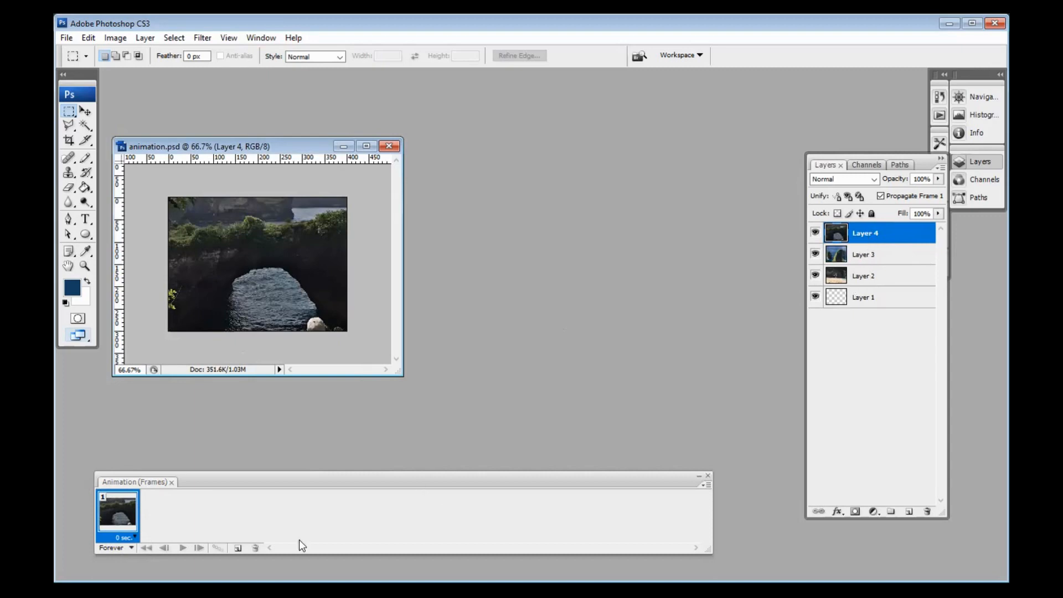
# - Duplicate animation frame 1 as a second frame and hide Layer 4 in it
pyautogui.click(236, 549)
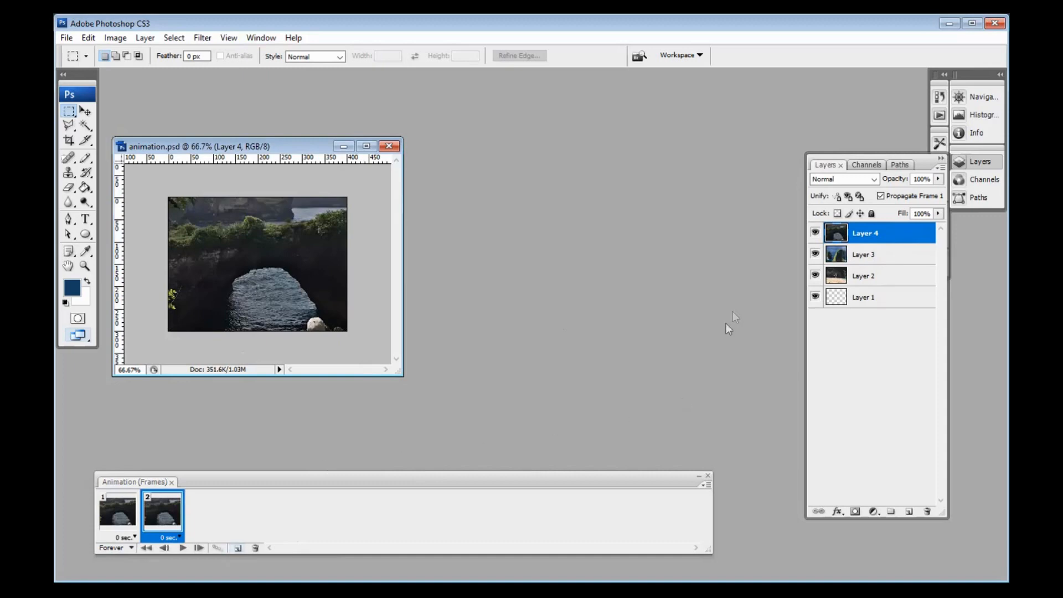
pyautogui.click(815, 234)
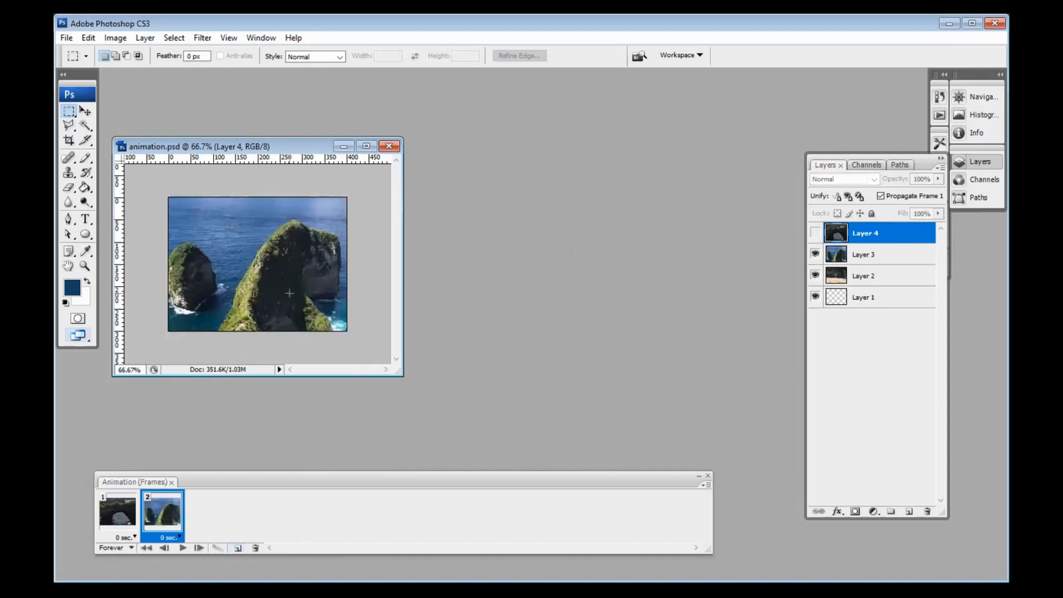
# - Tween frames 1 and 2 with 5 added frames, using all layers and the position, opacity and effects parameters
pyautogui.click(120, 513)
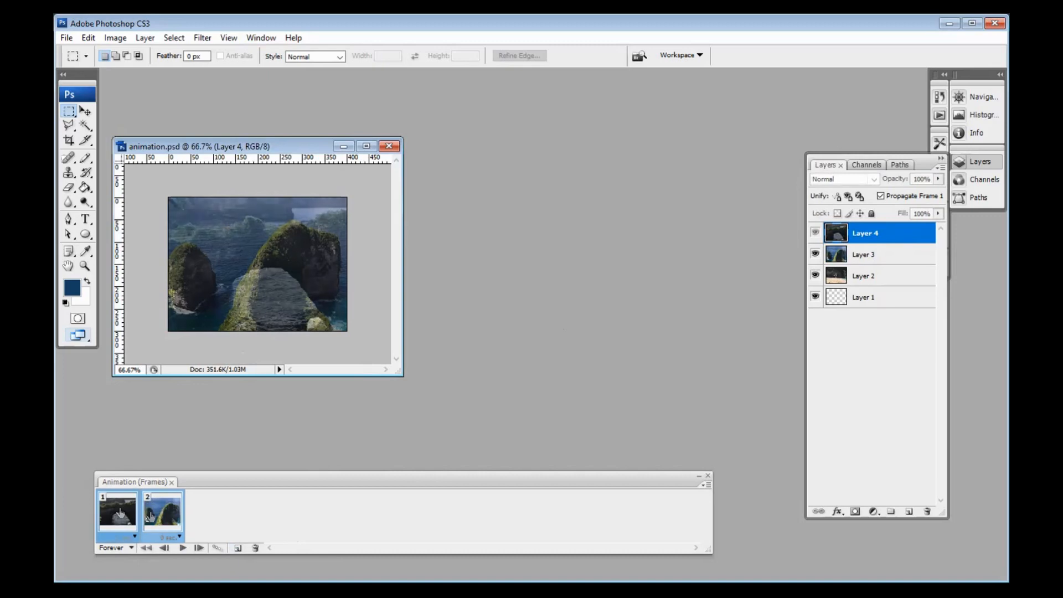
pyautogui.keyDown('shift'); pyautogui.click(157, 515); pyautogui.keyUp('shift')
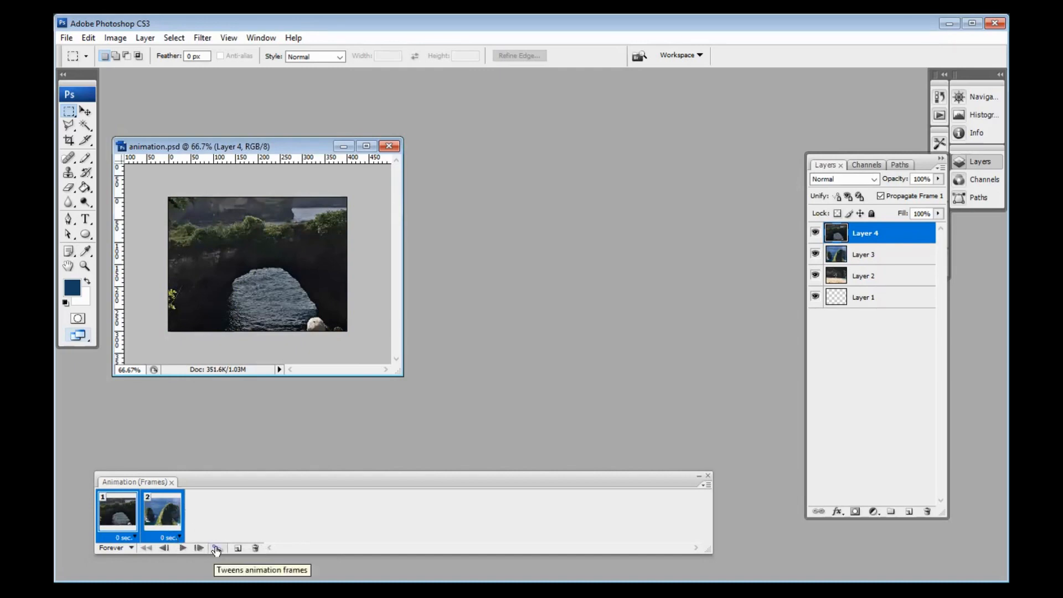
pyautogui.click(216, 549)
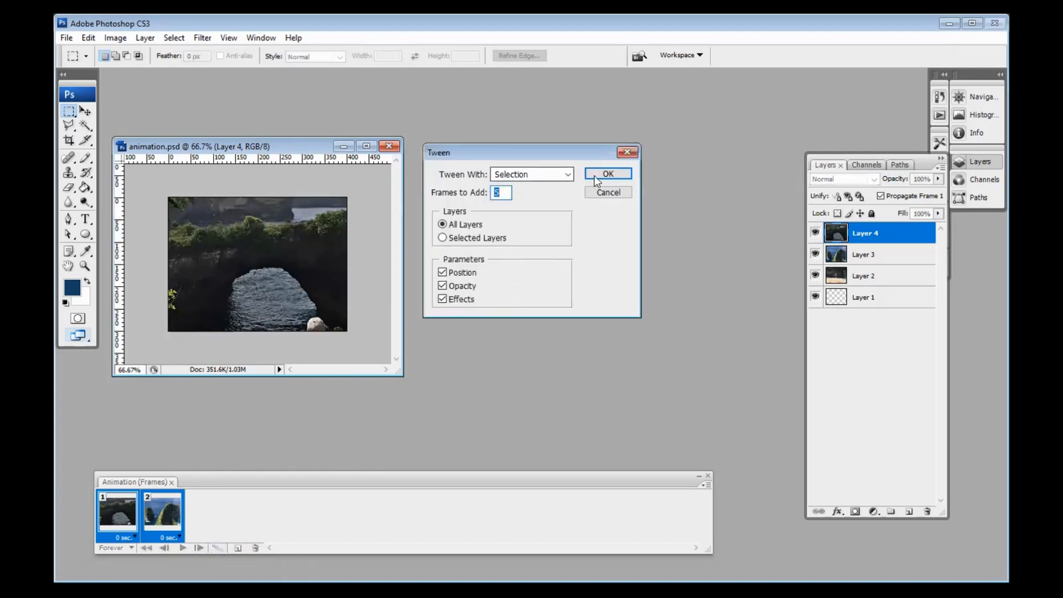
pyautogui.press('Return')
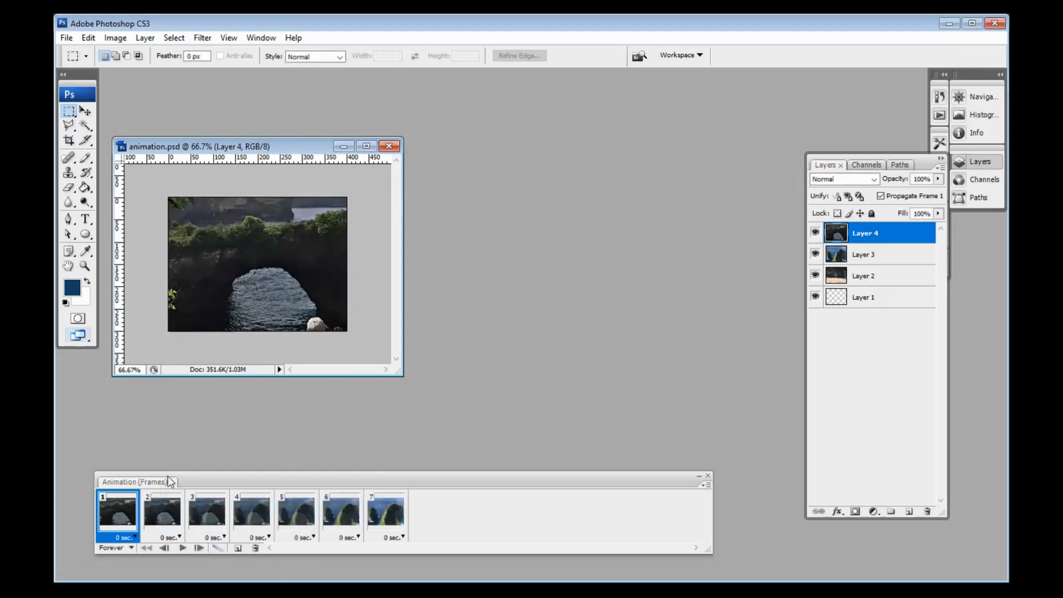
# - Go through tweened frames 2 to 6 to examine how Layer 4 fades into Layer 3
pyautogui.click(162, 508)
pyautogui.click(207, 509)
pyautogui.click(252, 509)
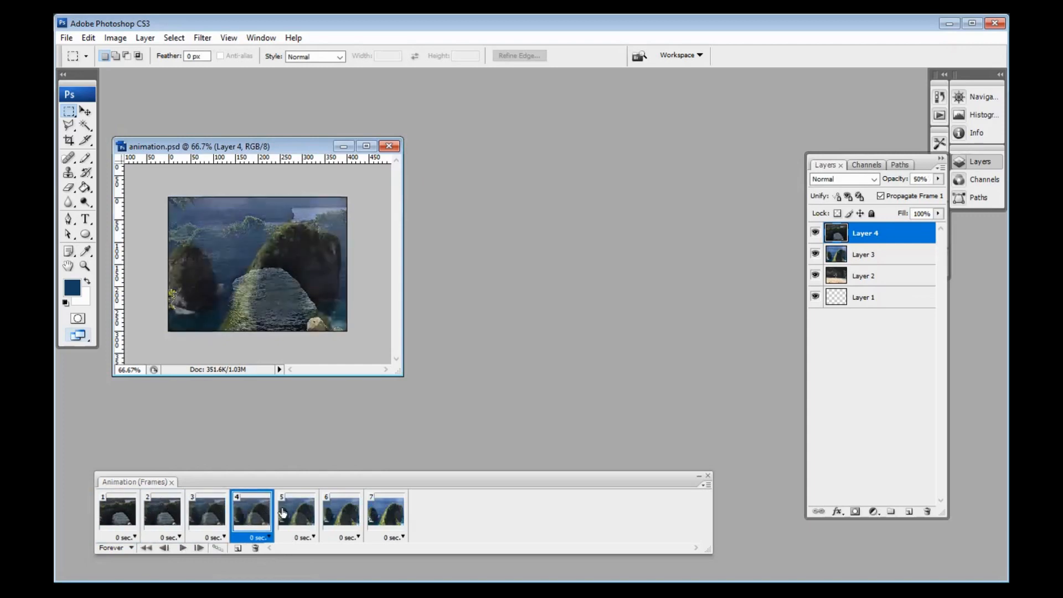
pyautogui.click(296, 510)
pyautogui.click(341, 510)
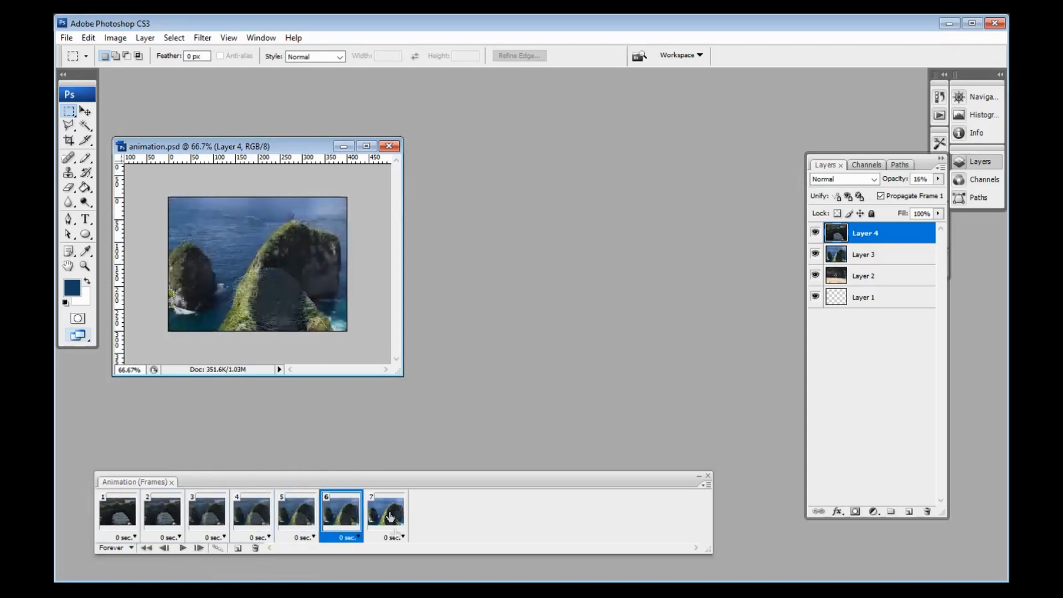
# - Duplicate frame 7 as a new frame 8 and hide Layer 3 in it
pyautogui.click(391, 517)
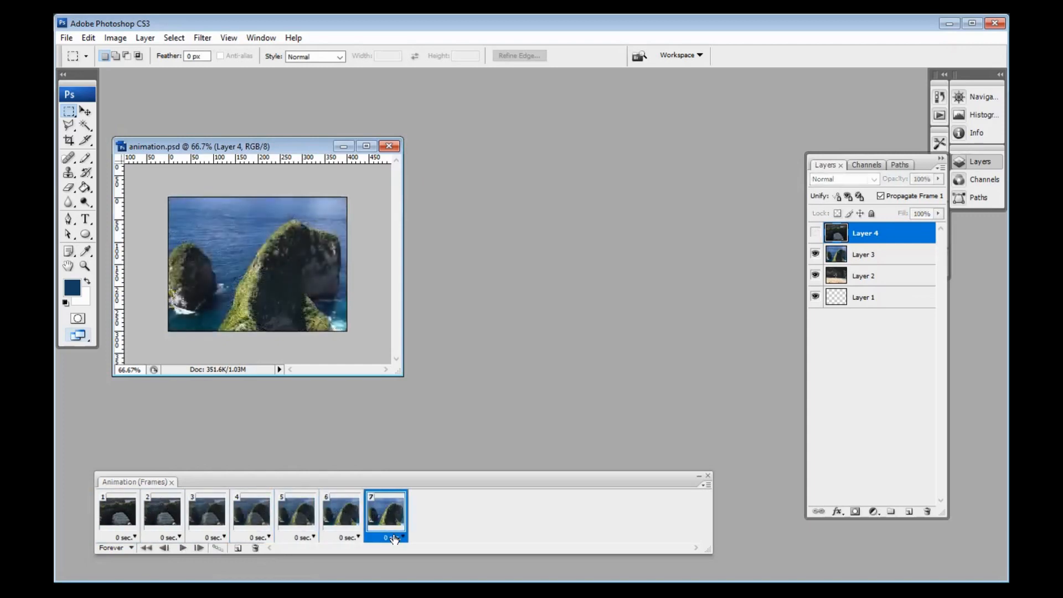
pyautogui.click(239, 549)
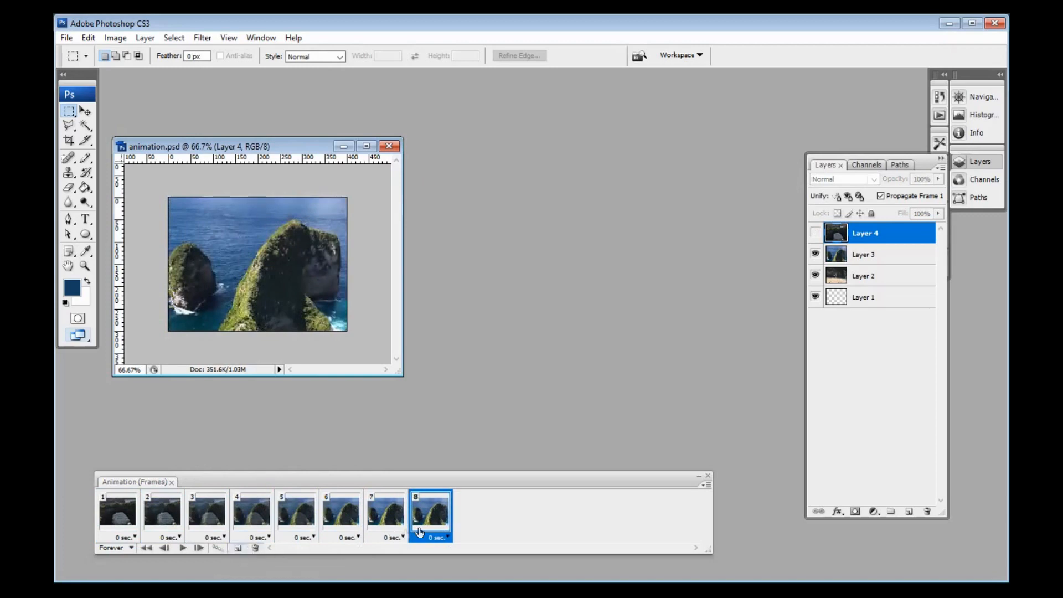
pyautogui.click(816, 255)
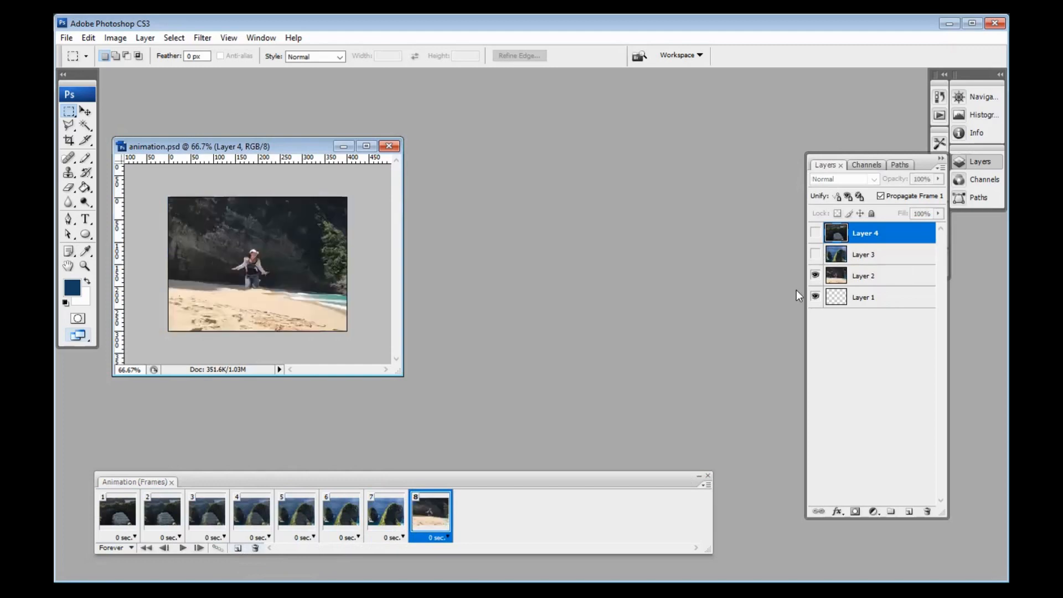
# - Tween frames 7 and 8 with 5 added in-between frames
pyautogui.click(387, 508)
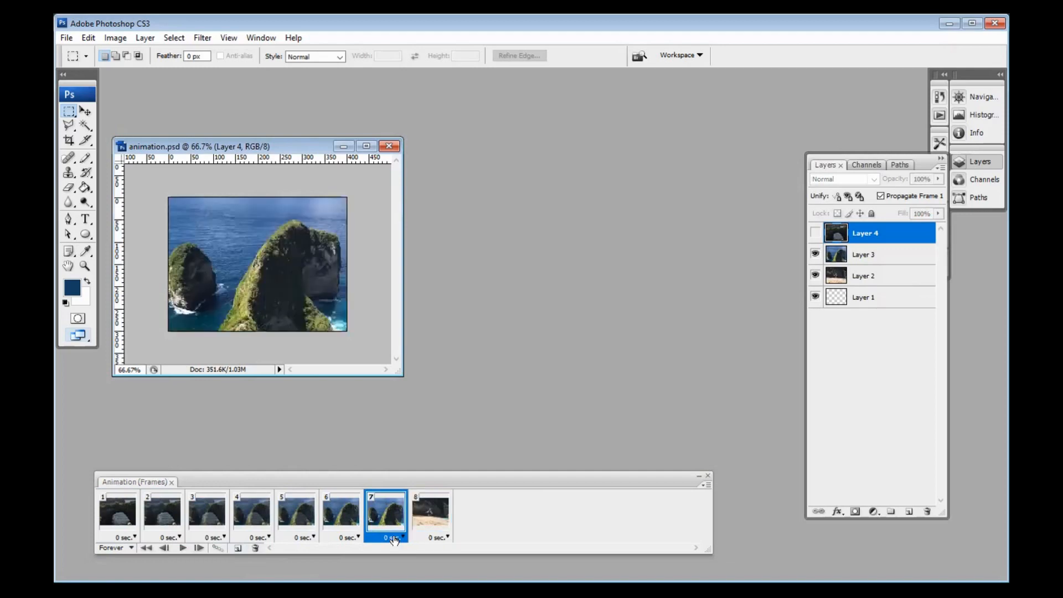
pyautogui.keyDown('shift'); pyautogui.click(433, 514); pyautogui.keyUp('shift')
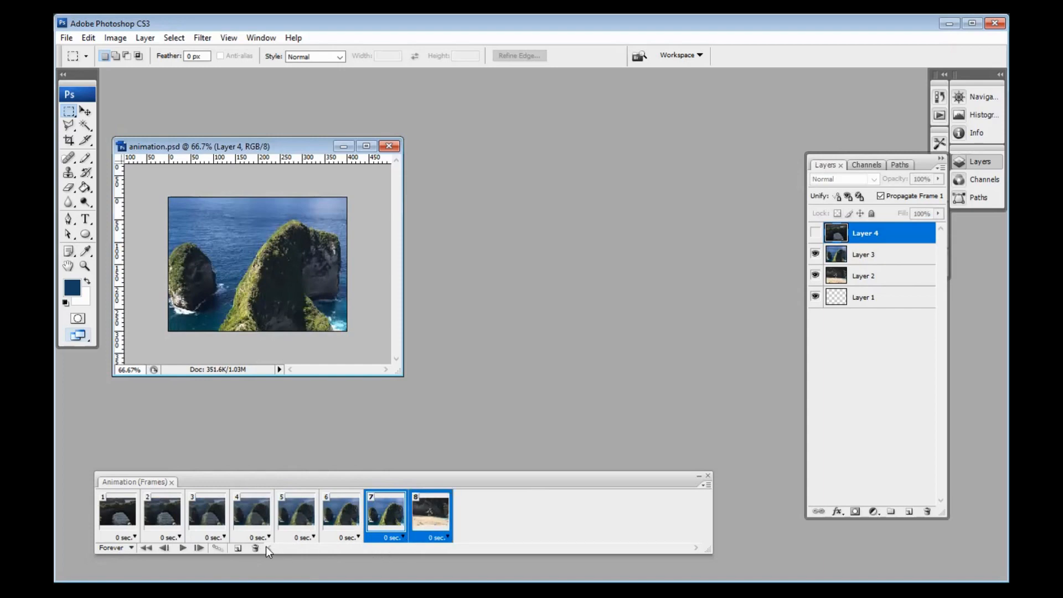
pyautogui.click(217, 550)
pyautogui.click(596, 172)
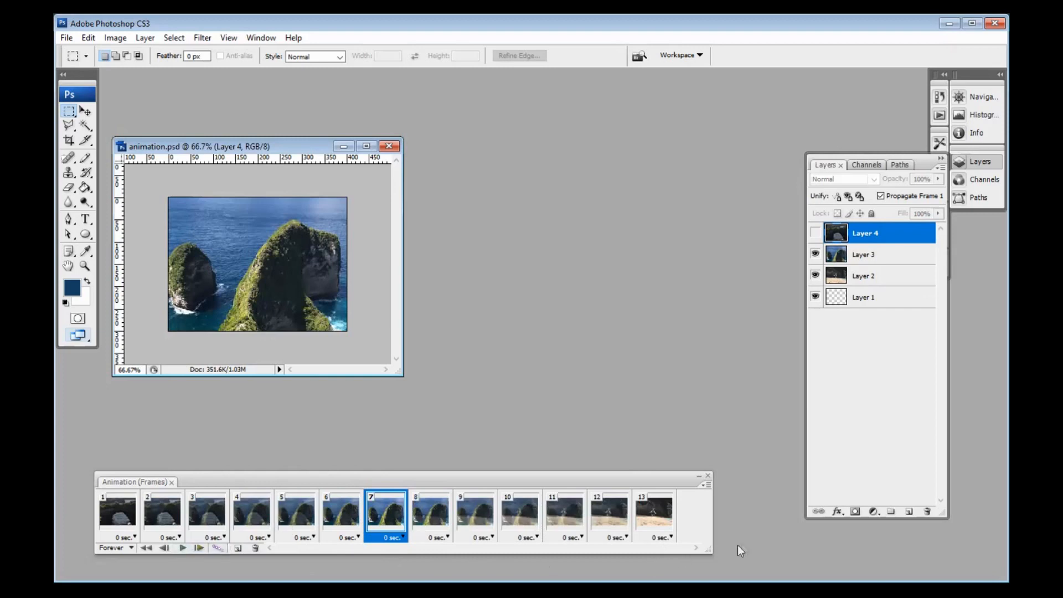
# - Duplicate frame 13 as a new last frame and show Layer 4 in it so it matches frame 1
pyautogui.click(117, 513)
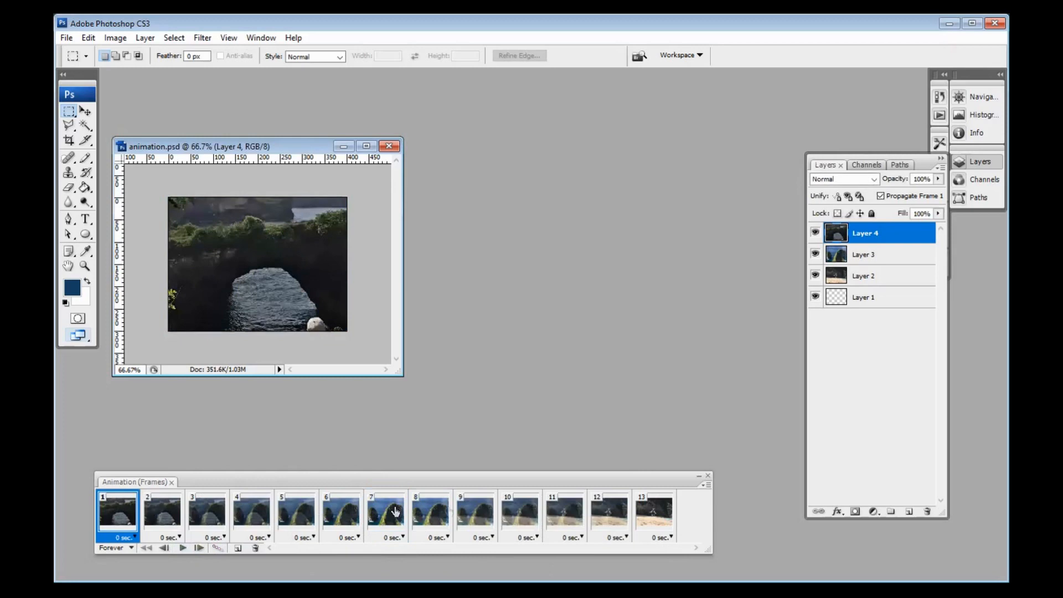
pyautogui.click(655, 518)
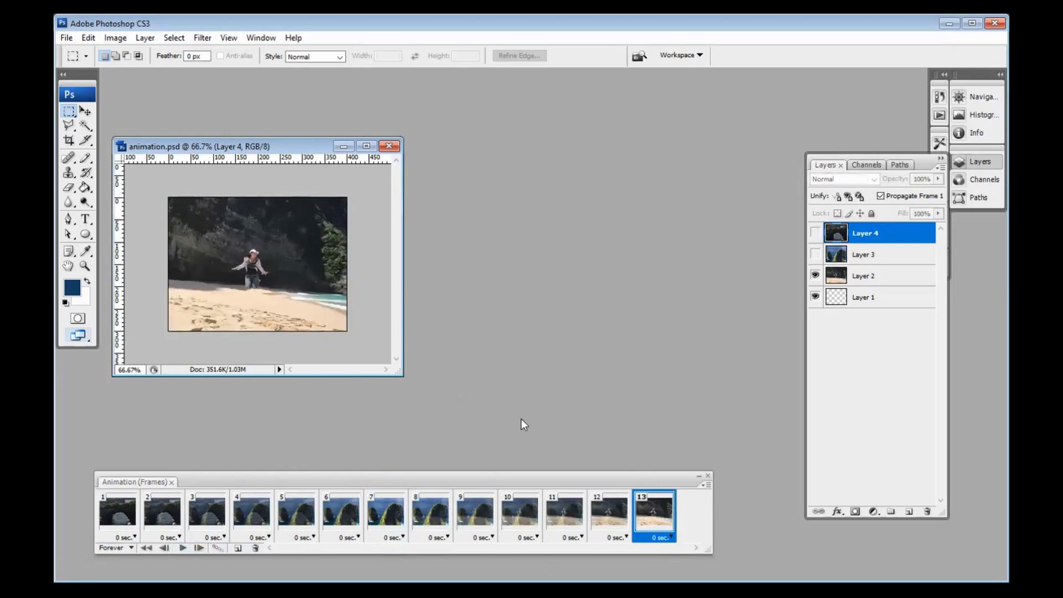
pyautogui.click(238, 550)
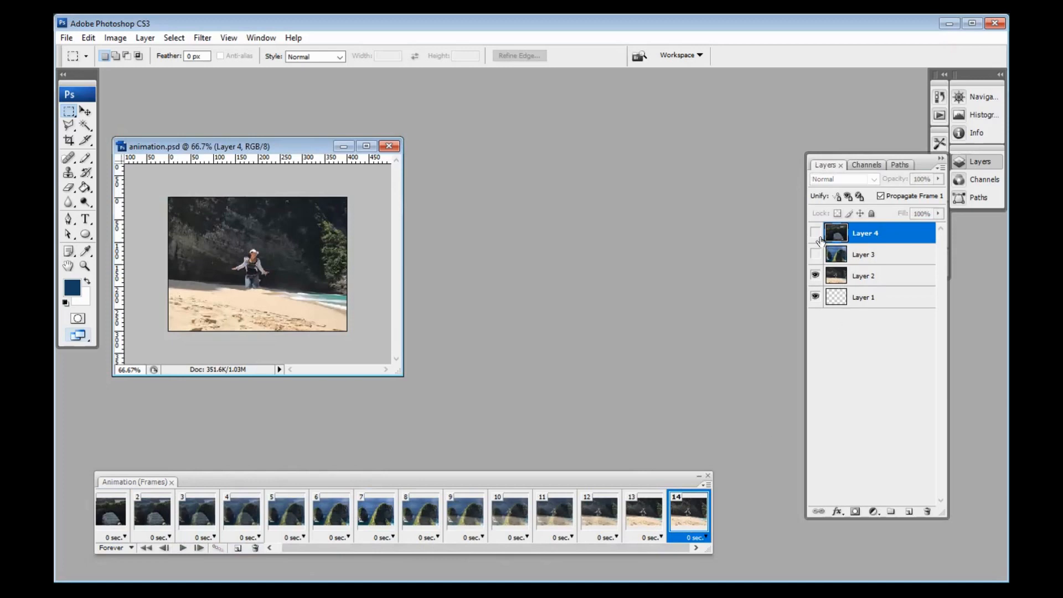
pyautogui.click(816, 233)
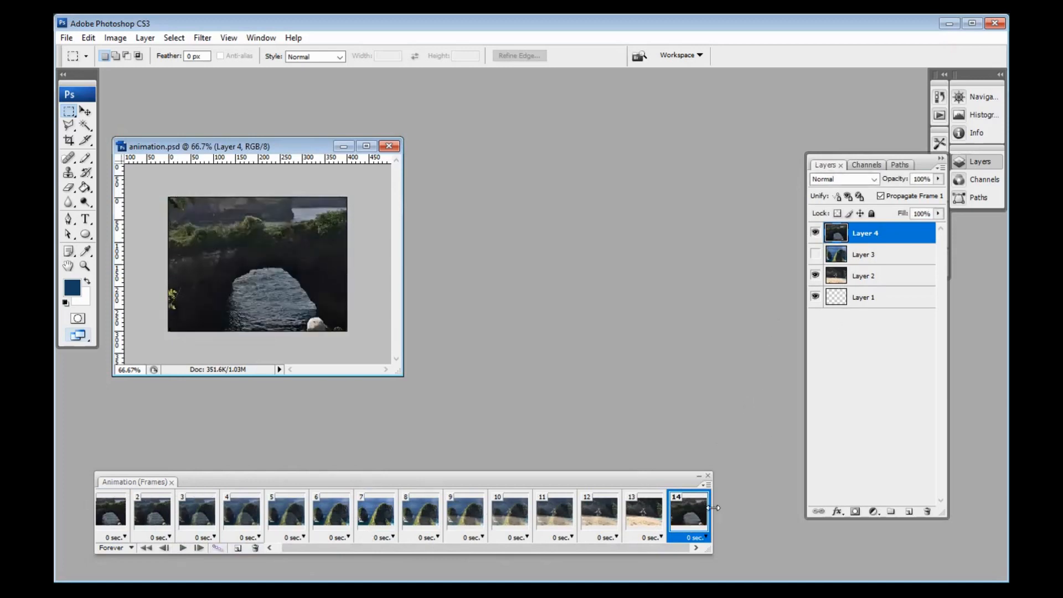
# - Tween frames 13 and 14 using the selection, adding 5 in-between frames for all layers with position, opacity and effects
pyautogui.moveTo(713, 508); pyautogui.dragTo(773, 505)
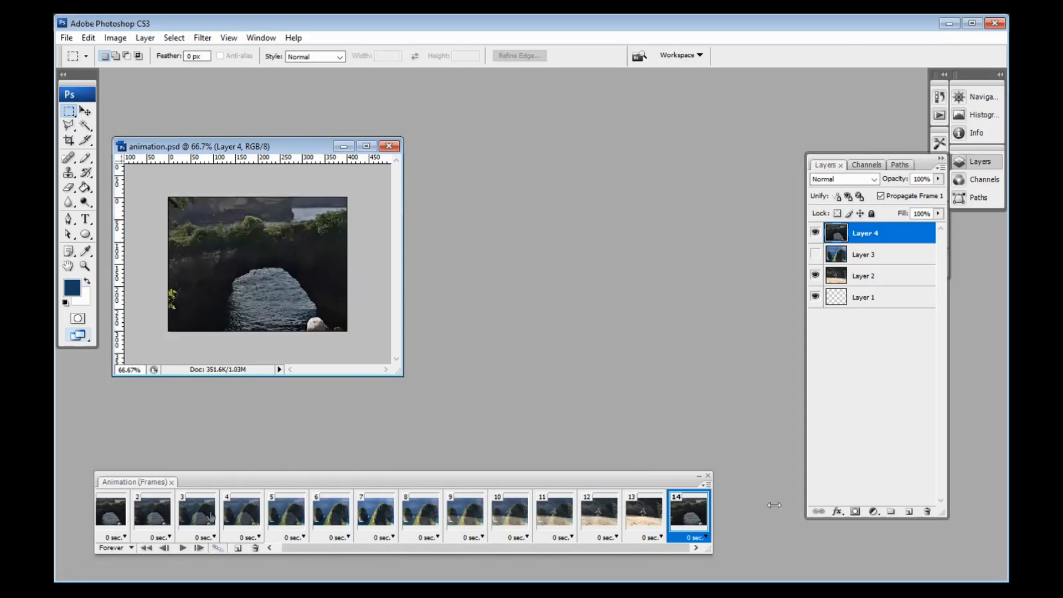
pyautogui.click(128, 514)
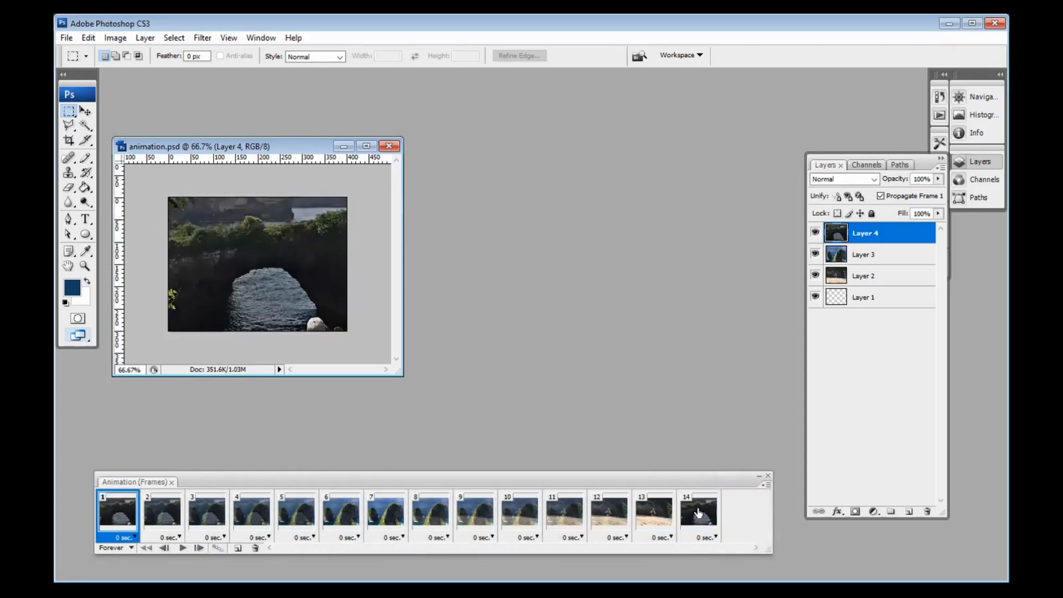
pyautogui.click(681, 528)
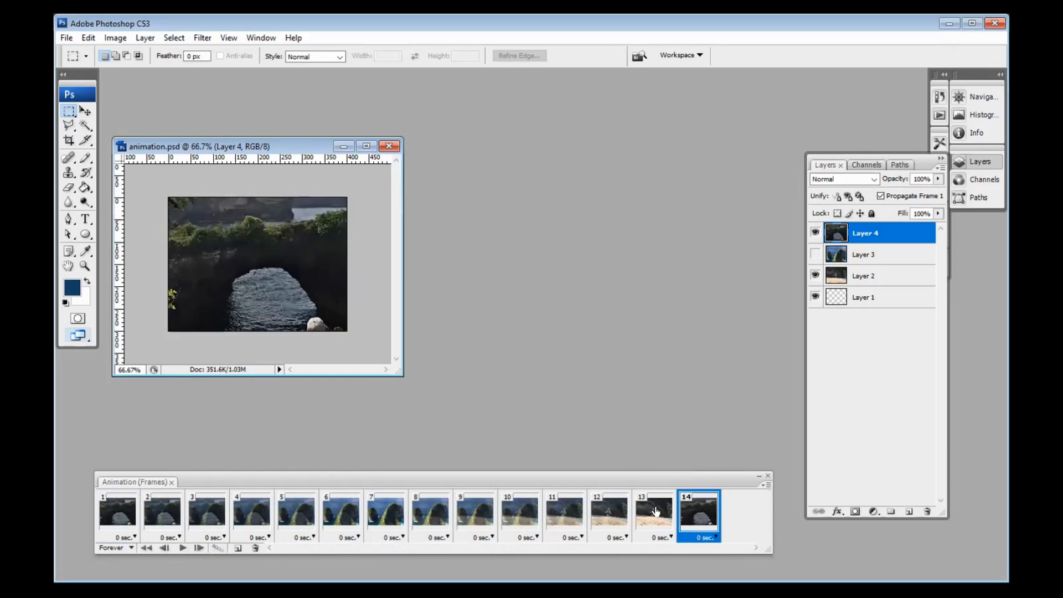
pyautogui.click(656, 510)
pyautogui.keyDown('shift'); pyautogui.click(689, 517); pyautogui.keyUp('shift')
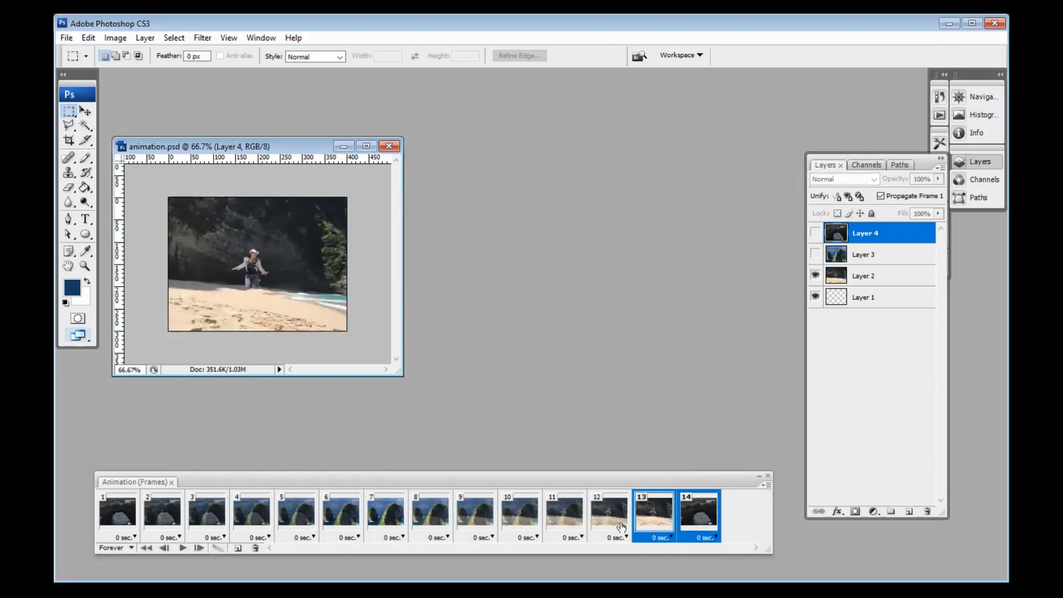
pyautogui.click(218, 548)
pyautogui.click(606, 174)
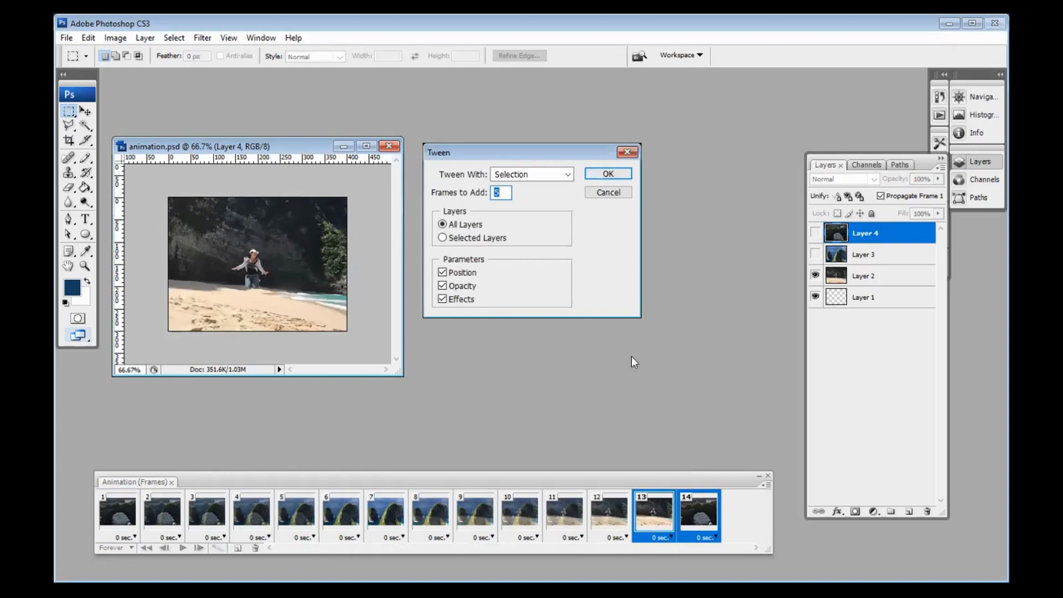
# - Play the animation to check the cross-fades, stop it, and save the document
pyautogui.click(183, 549)
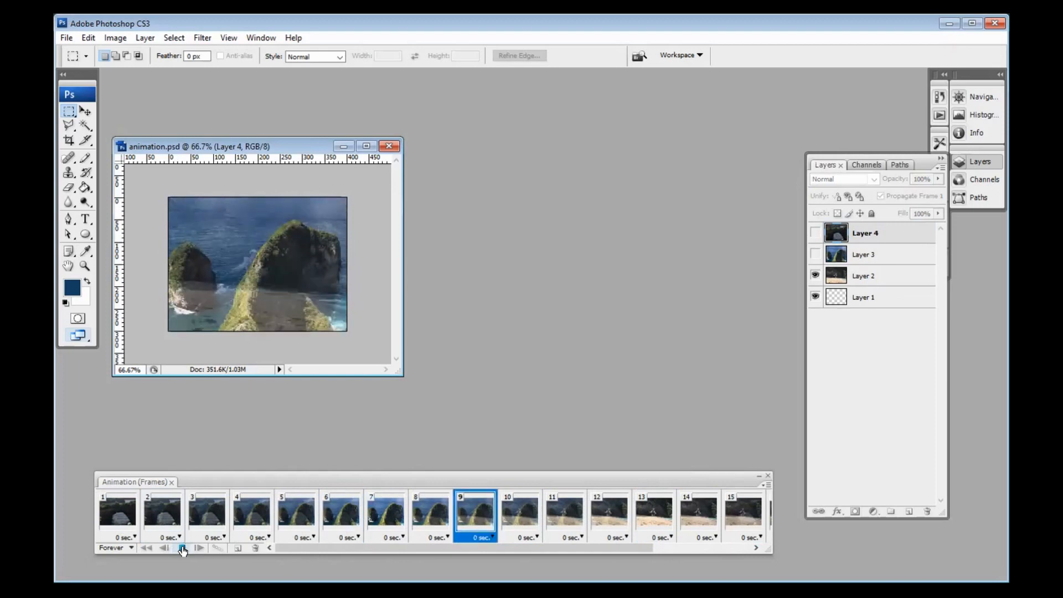
pyautogui.click(183, 548)
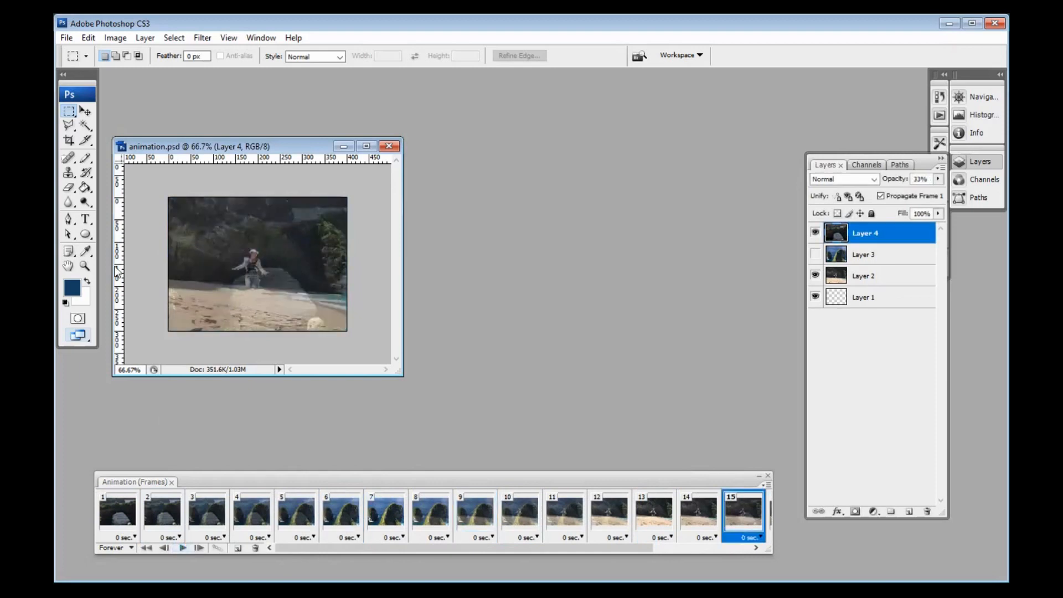
pyautogui.click(66, 37)
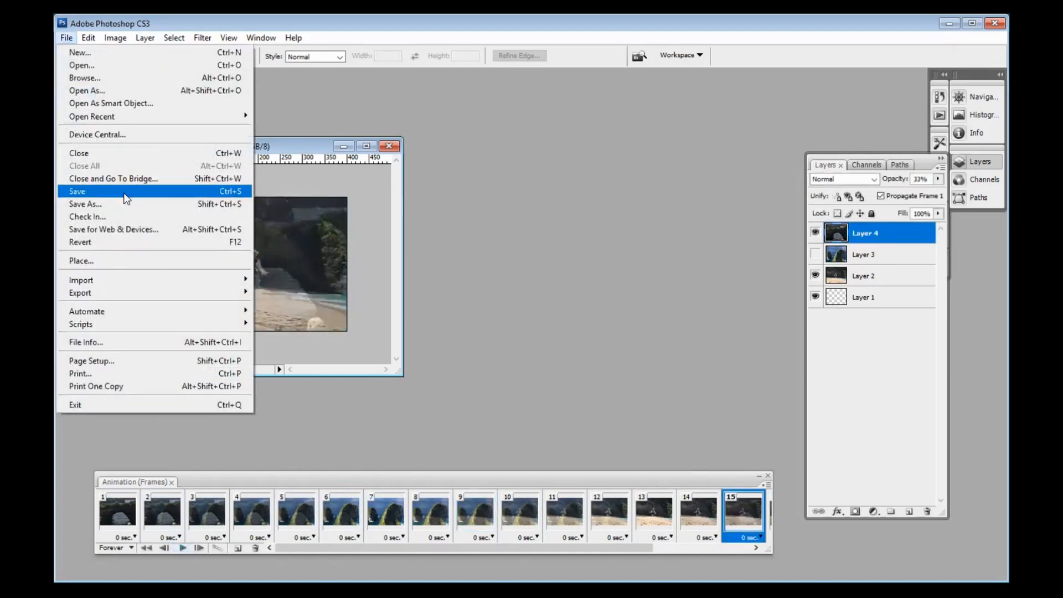
pyautogui.click(124, 194)
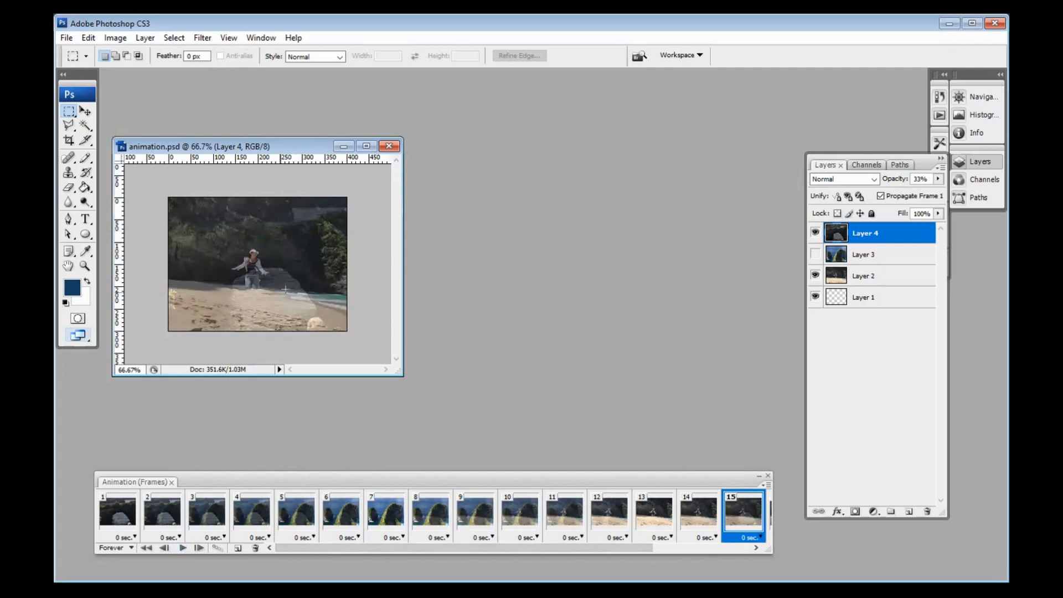
# - Set the delay of frame 7, where Layer 3 is fully shown, to 1.0 second
pyautogui.click(119, 515)
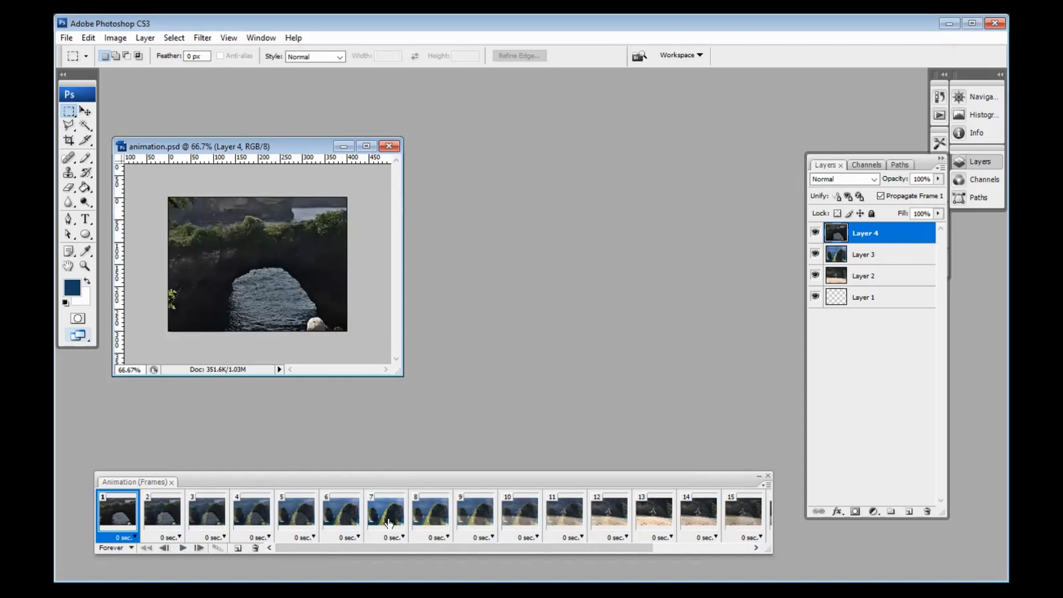
pyautogui.click(380, 539)
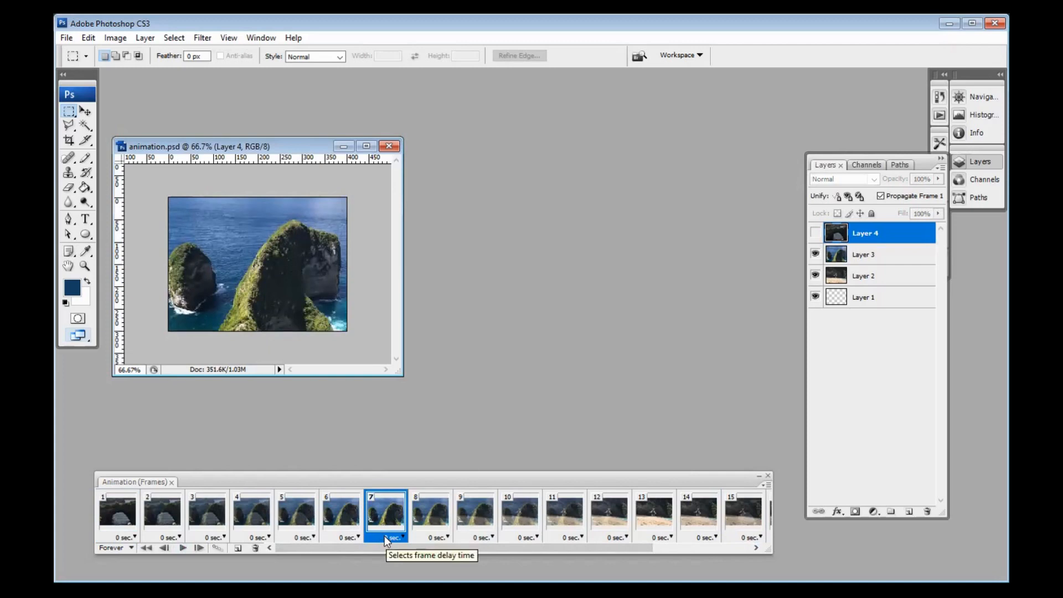
pyautogui.click(385, 536)
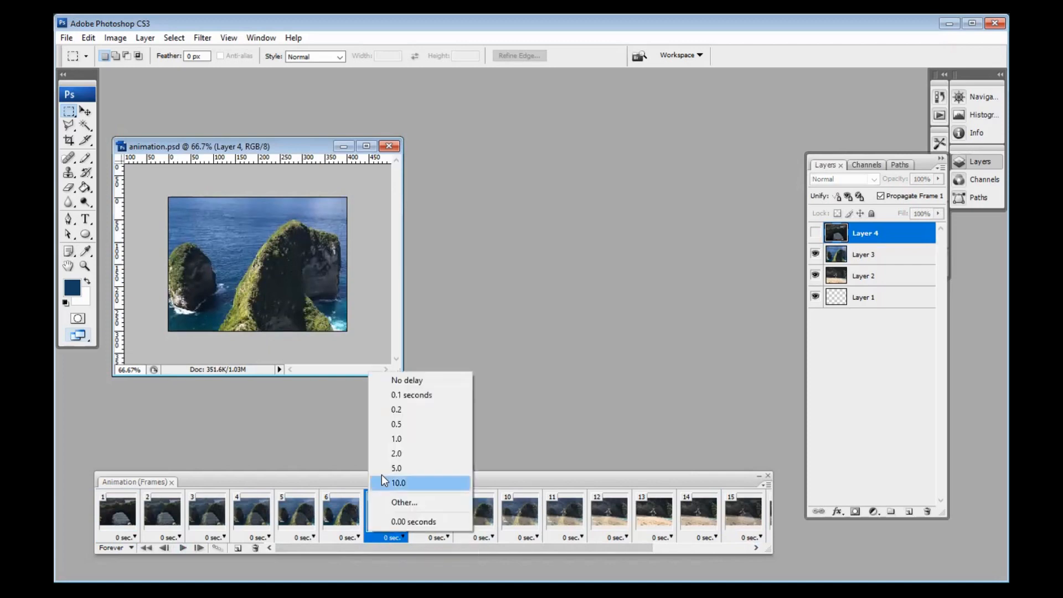
pyautogui.click(401, 440)
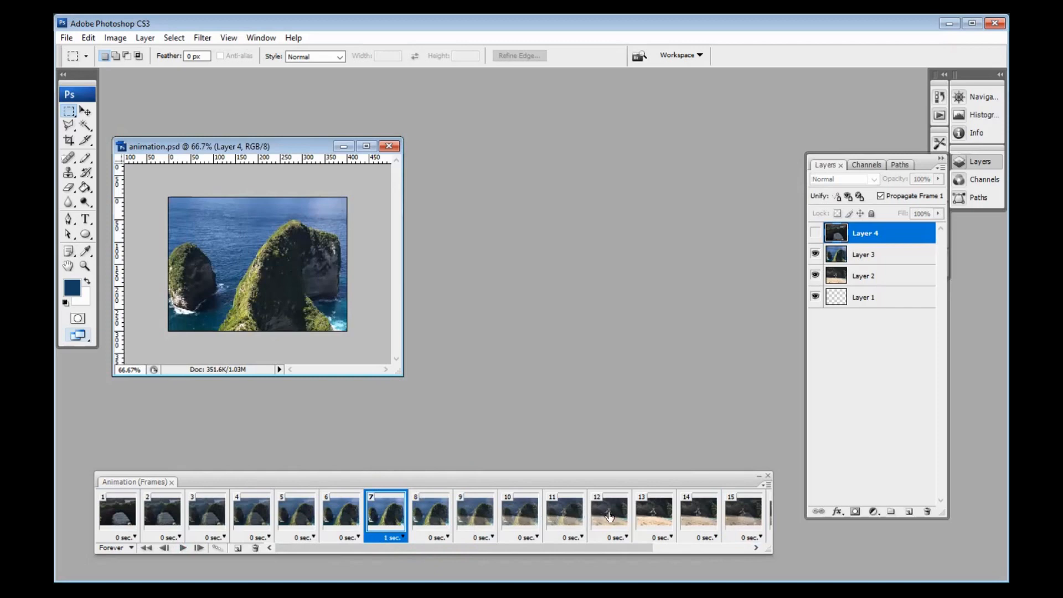
# - Set the delay of frames 13 and 19 to 1.0 second and play the animation to check the pauses
pyautogui.click(652, 539)
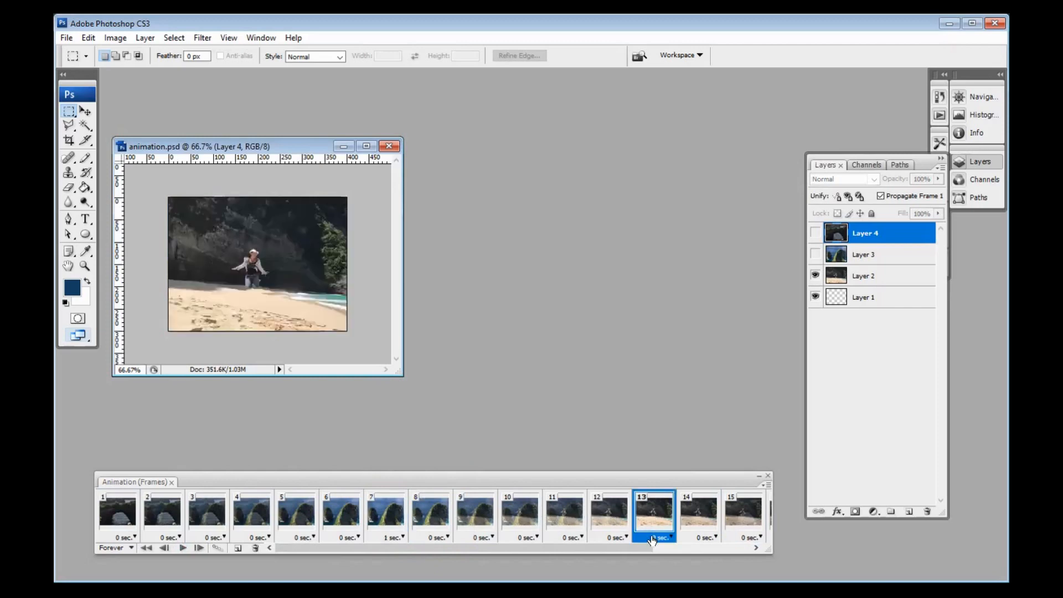
pyautogui.click(653, 539)
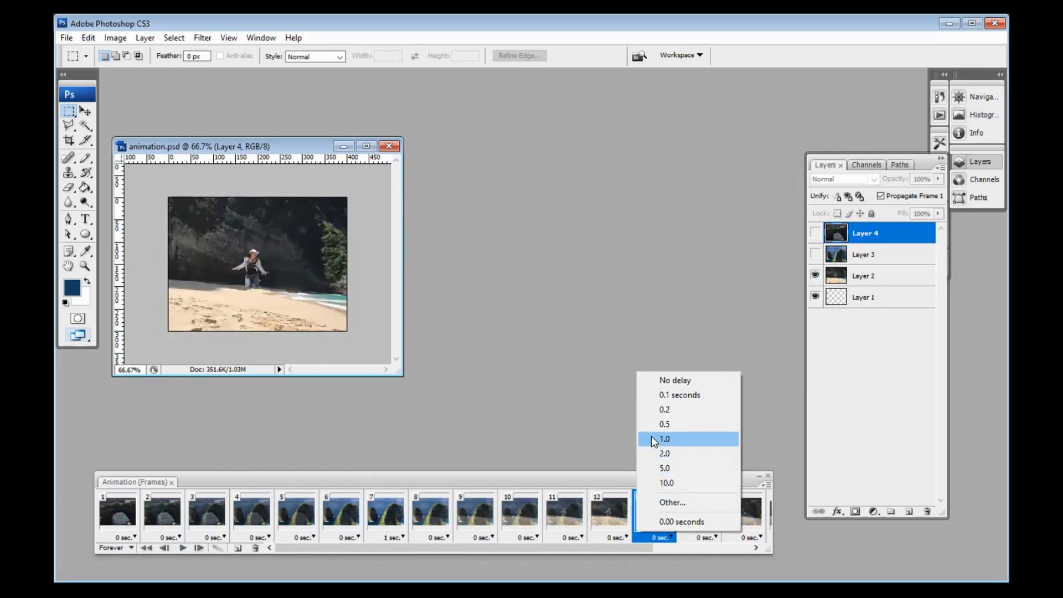
pyautogui.click(651, 436)
pyautogui.moveTo(549, 544); pyautogui.dragTo(646, 544)
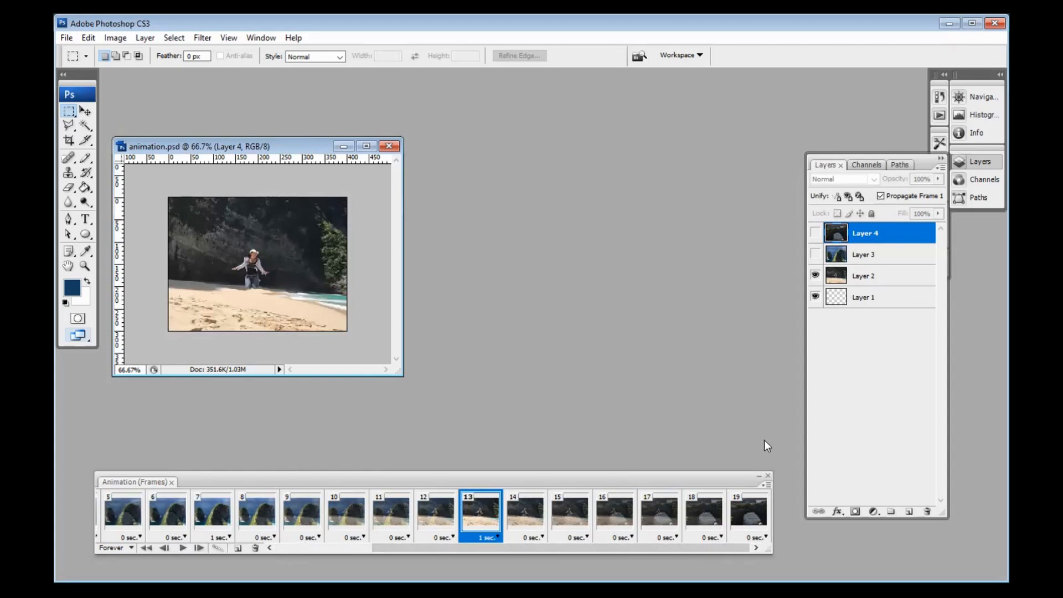
pyautogui.click(749, 513)
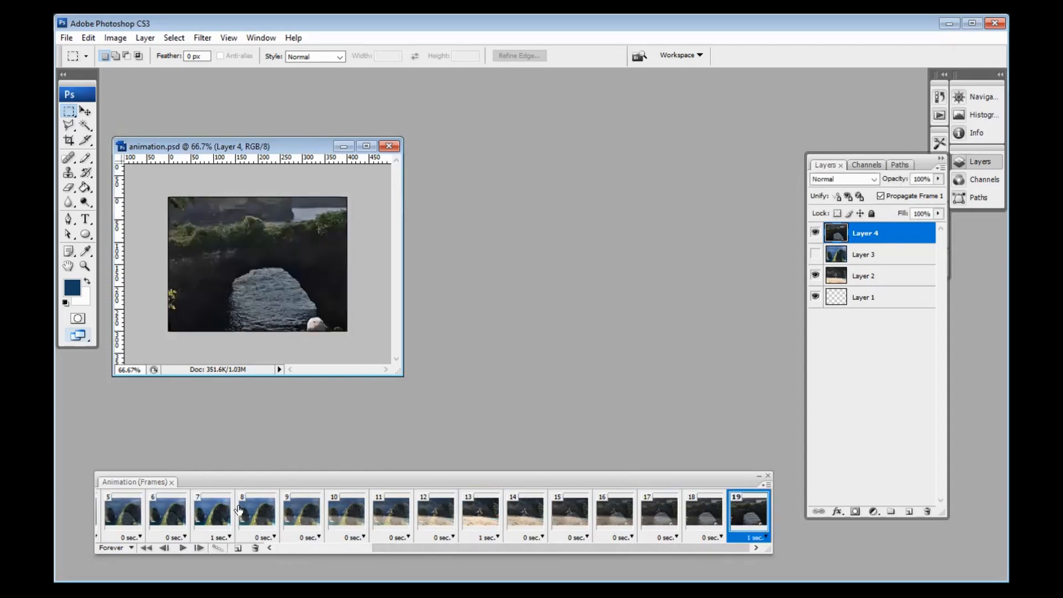
pyautogui.click(181, 548)
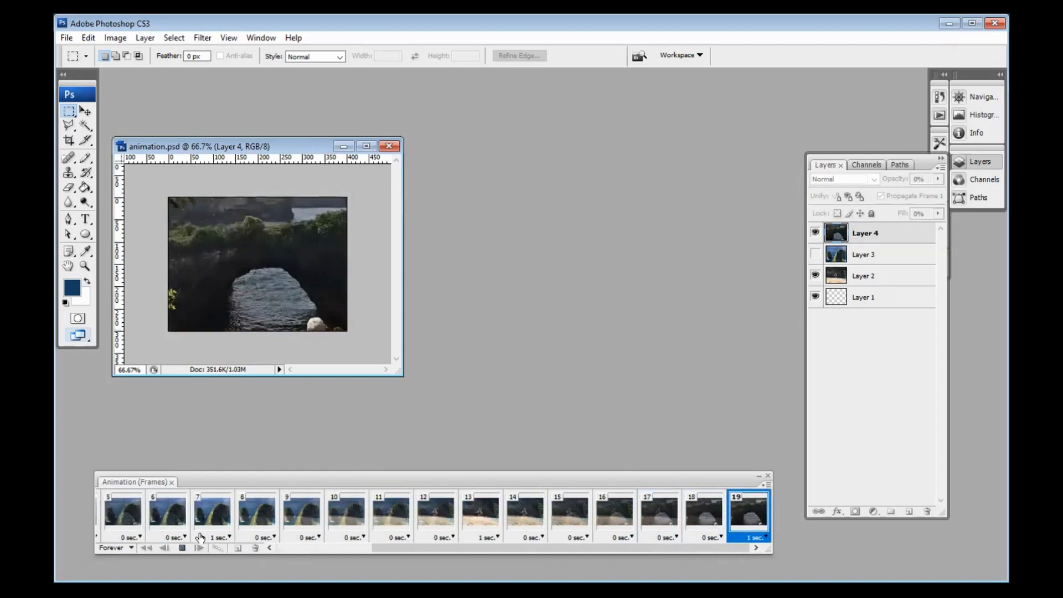
pyautogui.click(182, 548)
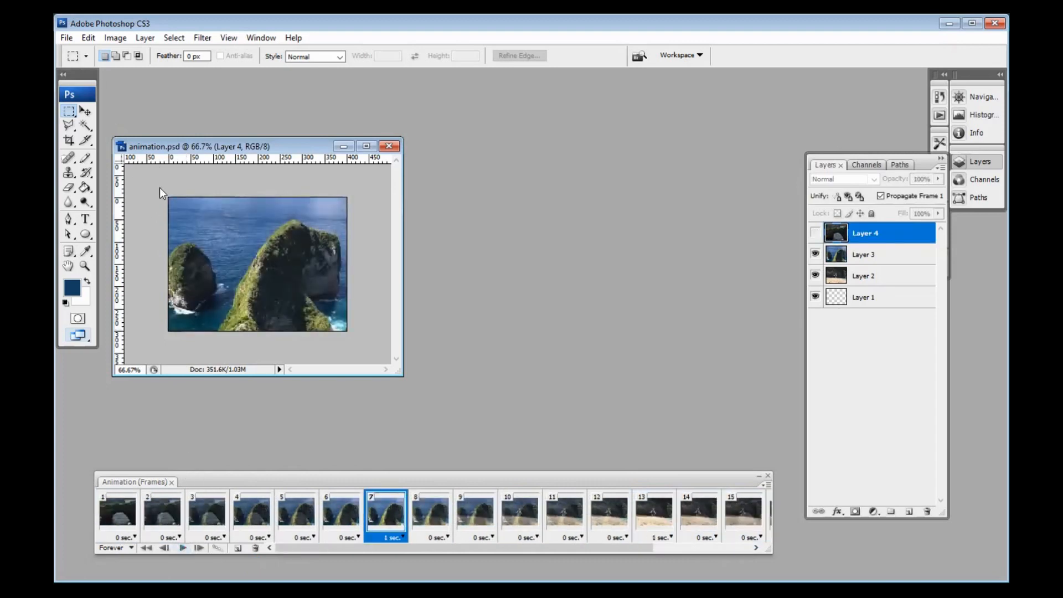
# - Export the animation for the web as an images-only GIF named animation in the 006_animasi/022_back folder
pyautogui.click(67, 38)
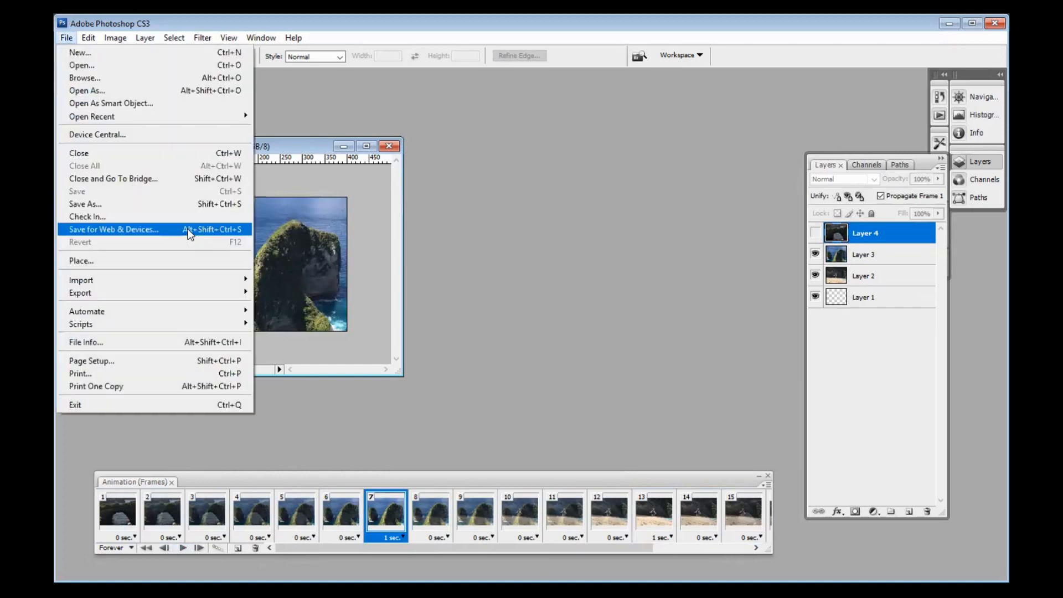
pyautogui.click(188, 230)
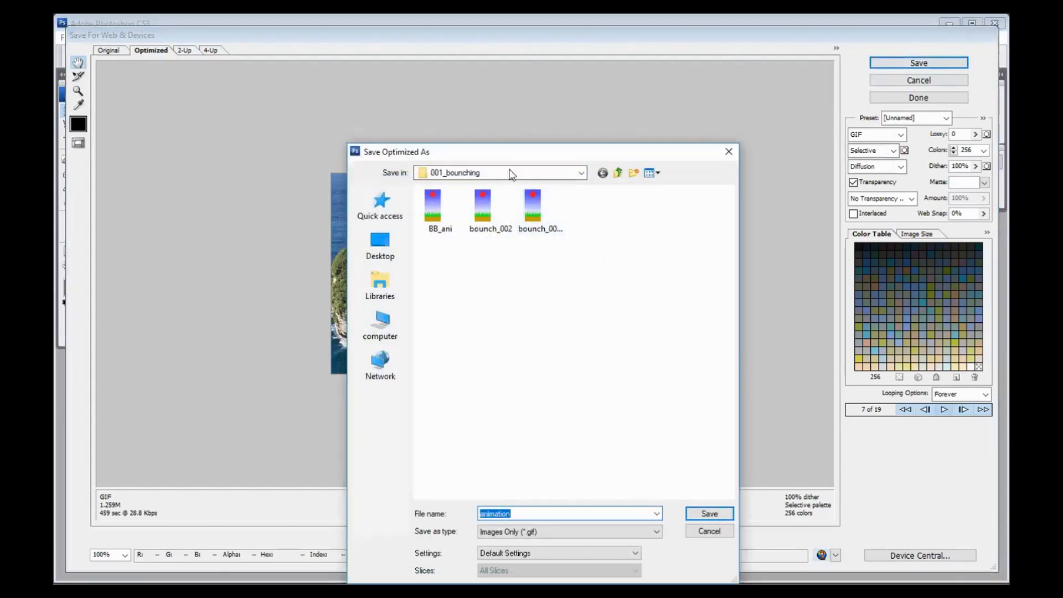
pyautogui.click(510, 173)
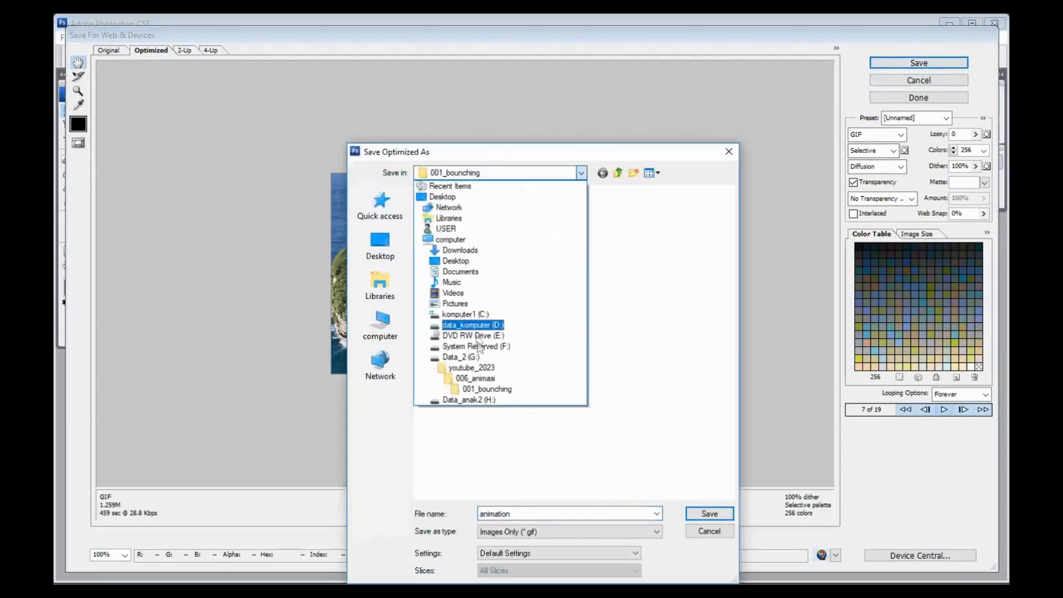
pyautogui.click(475, 378)
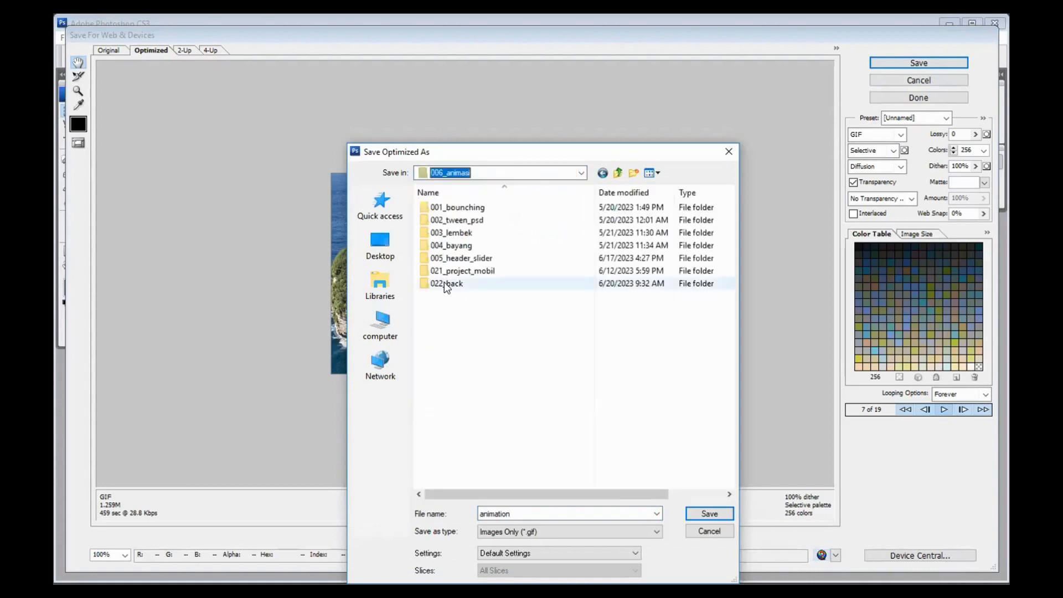
pyautogui.doubleClick(444, 281)
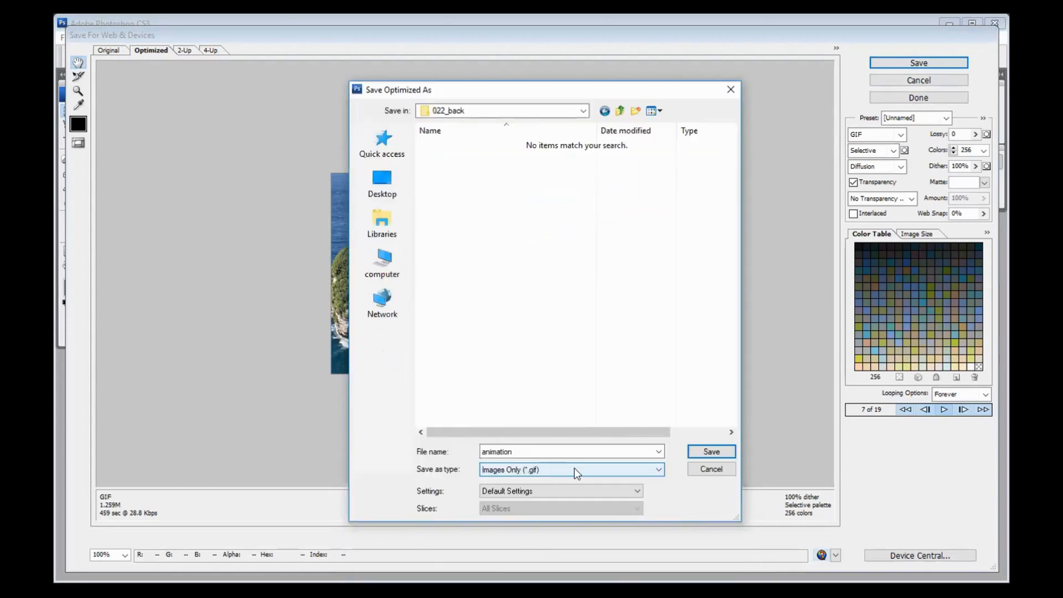
pyautogui.click(574, 467)
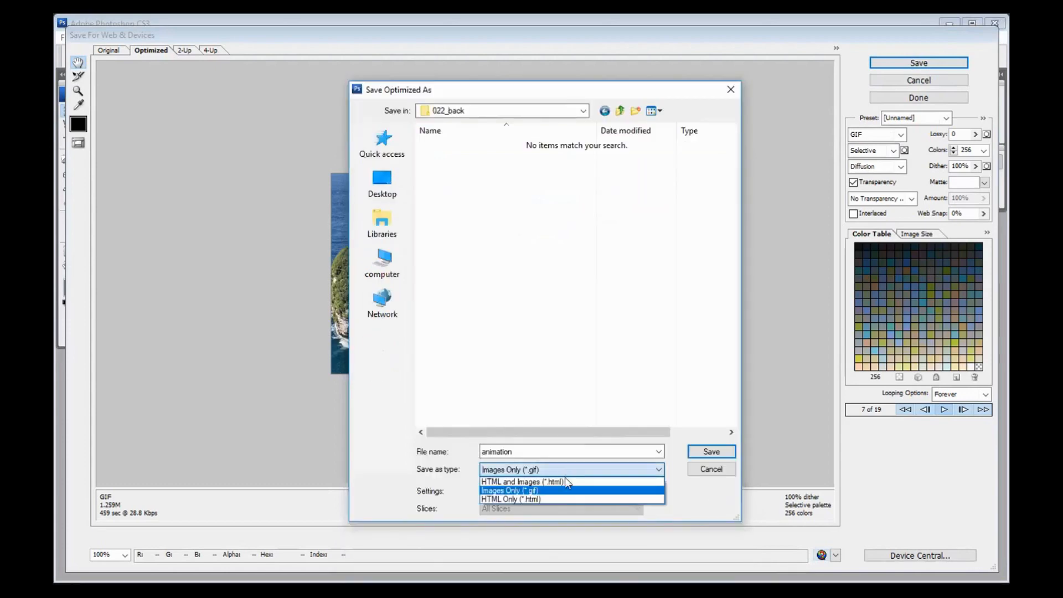
pyautogui.click(502, 491)
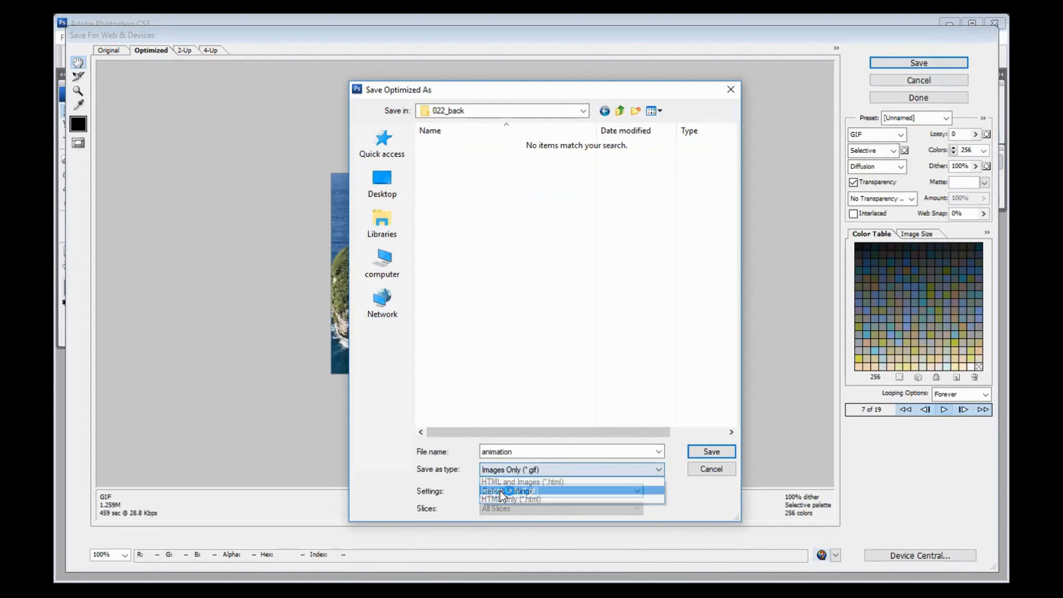
pyautogui.click(704, 453)
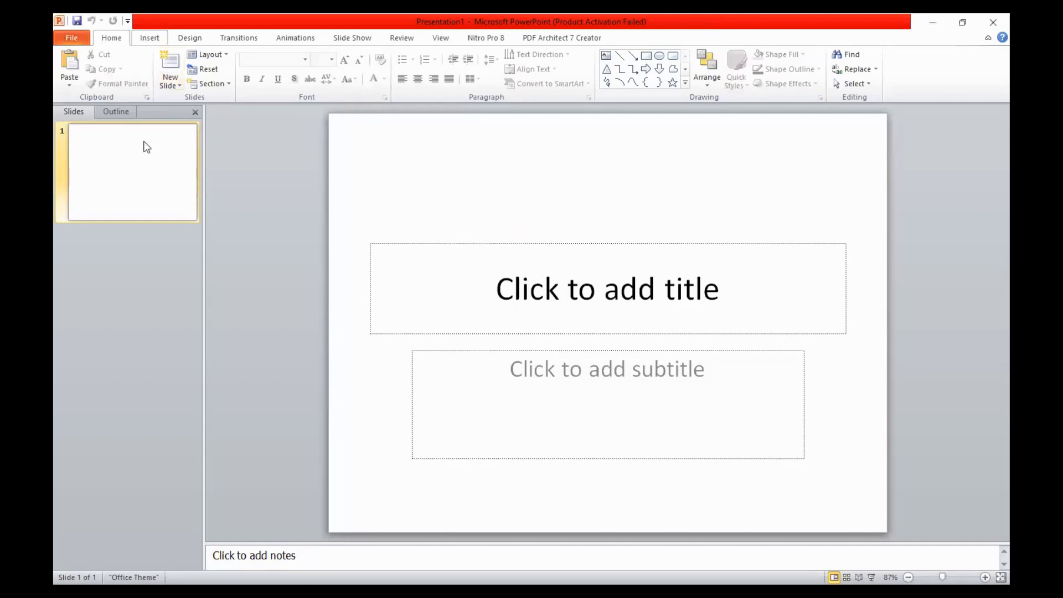
# - In PowerPoint, insert the animation picture from G:, youtube_2023/006_animasi/022_back, into the first slide
pyautogui.click(175, 279)
pyautogui.scroll(-8, 408, 433)
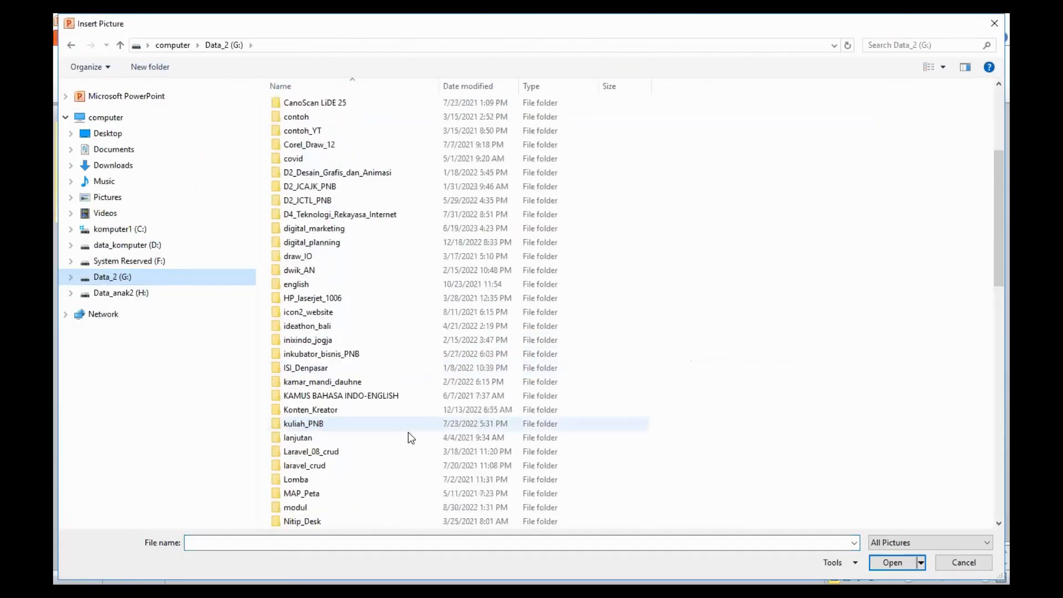
pyautogui.scroll(-10, 406, 437)
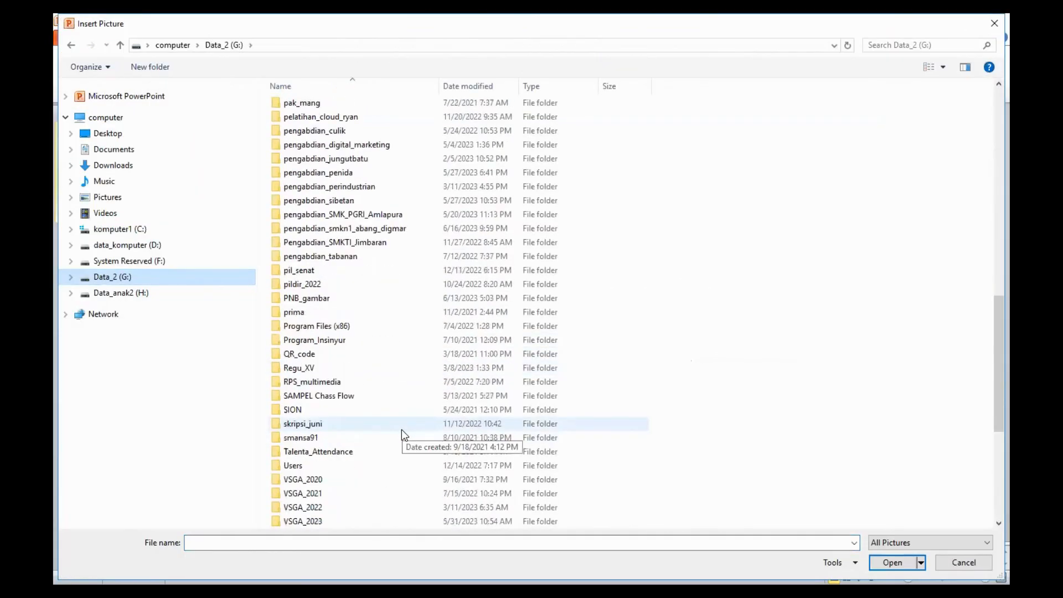
pyautogui.scroll(-5, 361, 468)
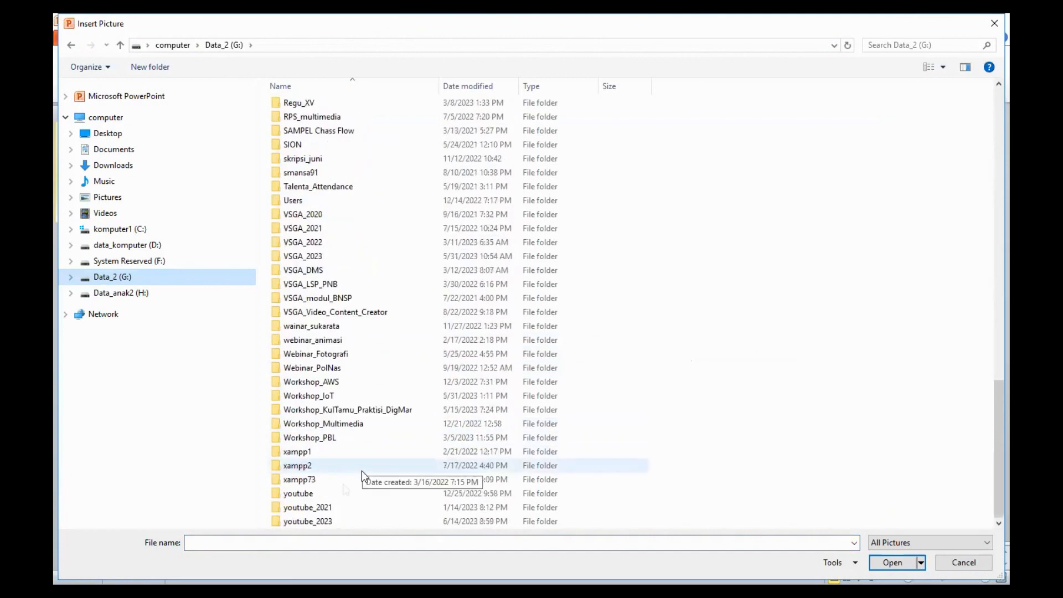
pyautogui.doubleClick(332, 521)
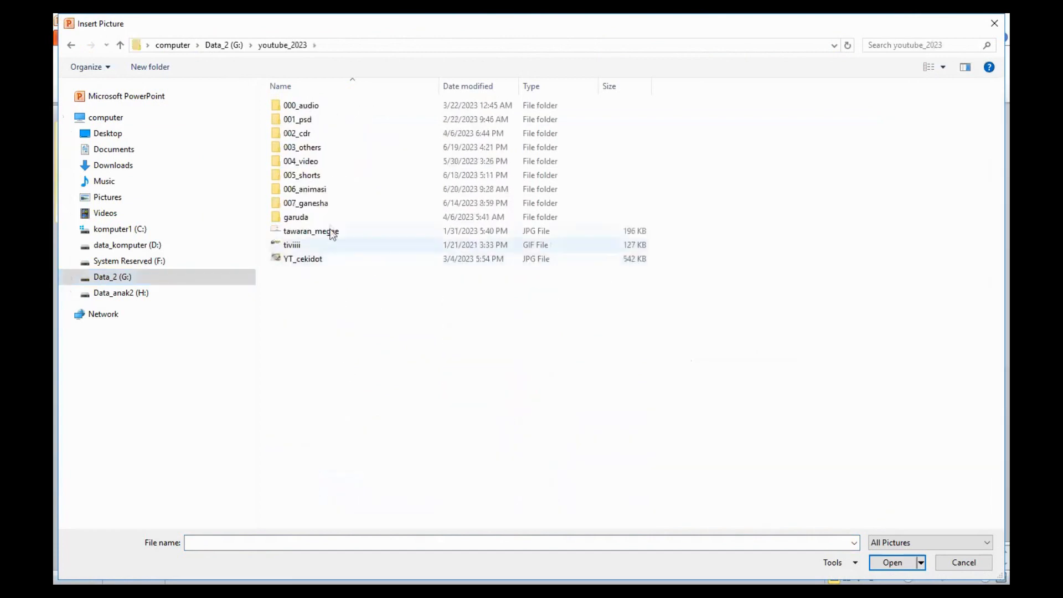
pyautogui.doubleClick(331, 190)
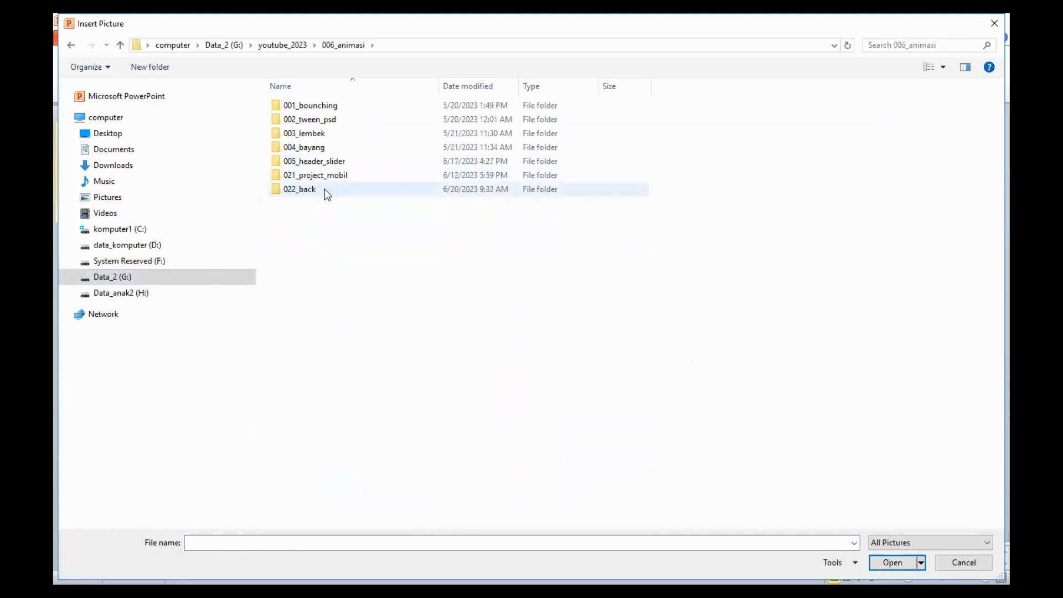
pyautogui.doubleClick(324, 189)
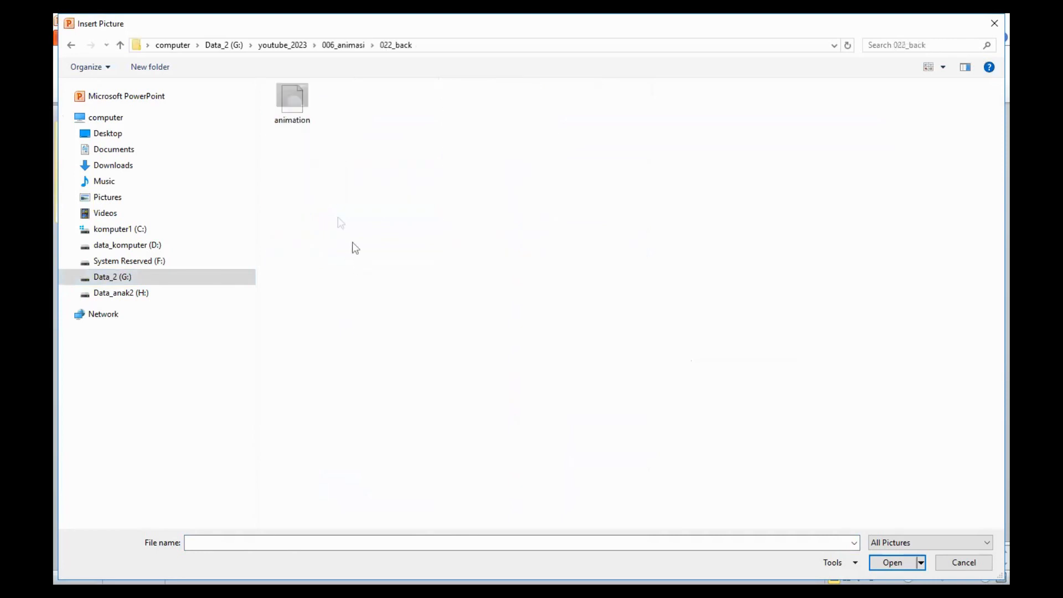
pyautogui.click(297, 105)
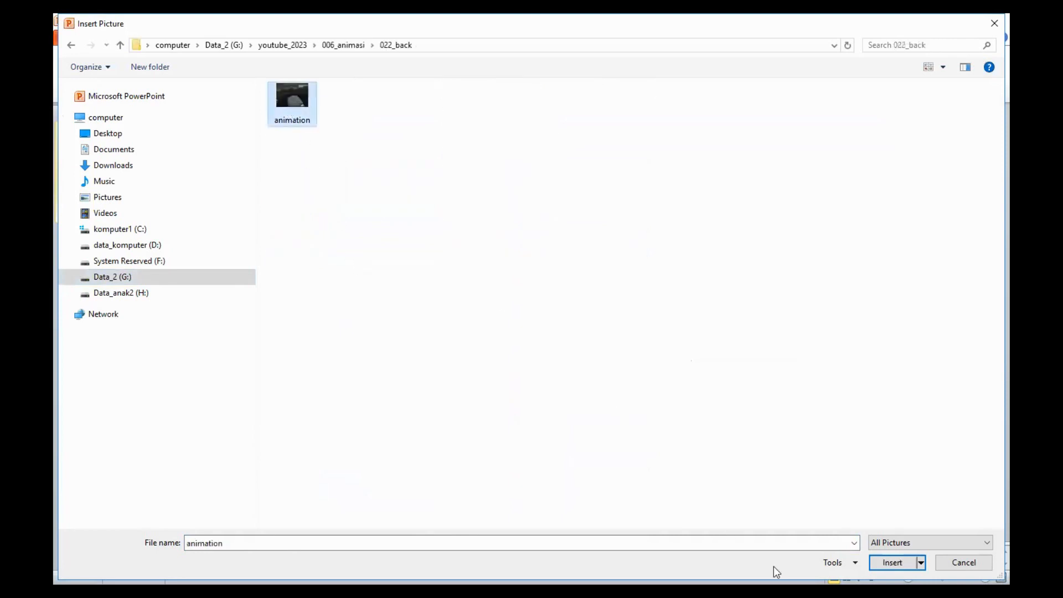
pyautogui.click(891, 563)
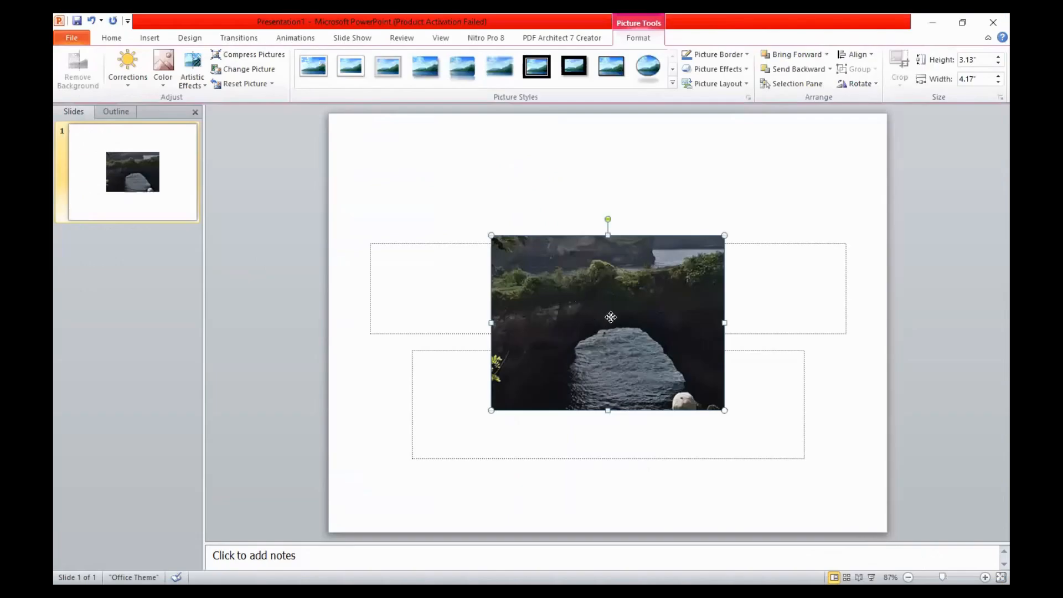
# - Move the inserted picture slightly up on the slide, run the slide show to watch the GIF play, and exit it
pyautogui.moveTo(610, 316)
pyautogui.mouseDown()
pyautogui.moveTo(615, 283)
pyautogui.moveTo(620, 301)
pyautogui.mouseUp()
pyautogui.click(873, 377)
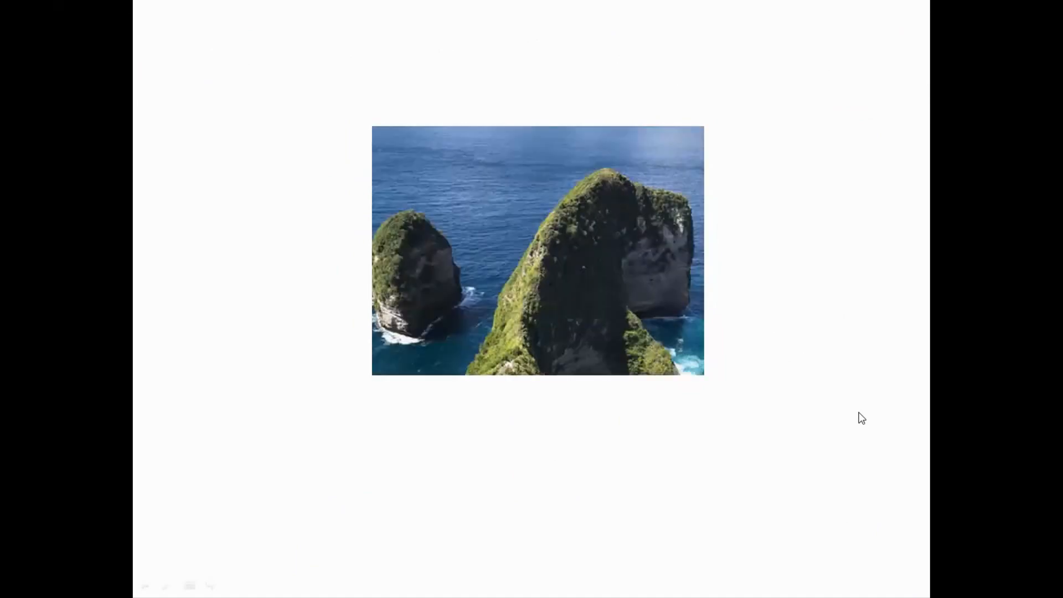
pyautogui.press('Escape')
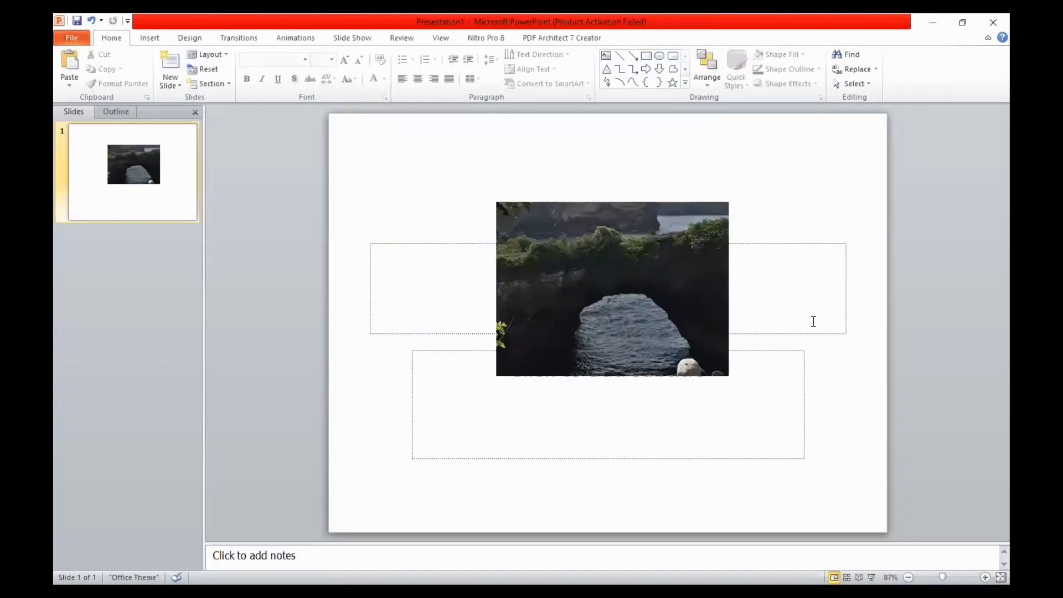